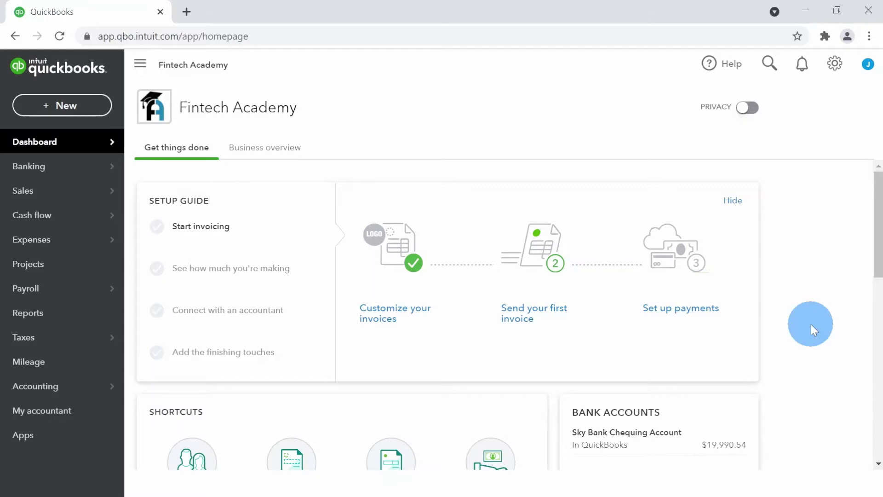
Go to Account and Settings from the gear menu to reach the company's Advanced settings
{"action": "left_click", "coordinate": [834, 69]}
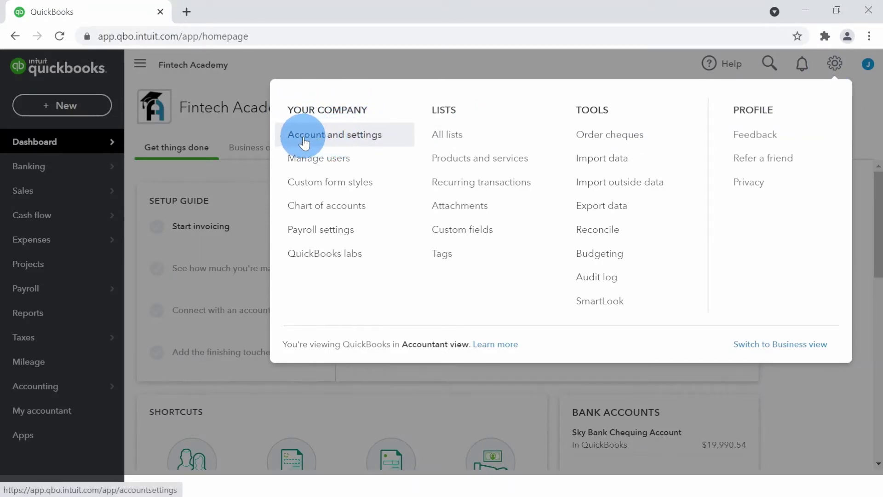
{"action": "left_click", "coordinate": [332, 144]}
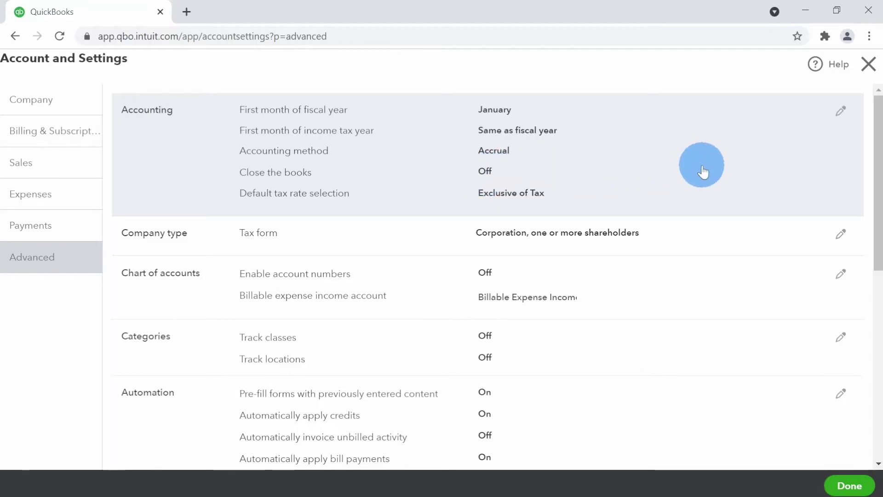
Edit the Accounting settings and switch Close the books on after reading its explanation
{"action": "left_click", "coordinate": [841, 113]}
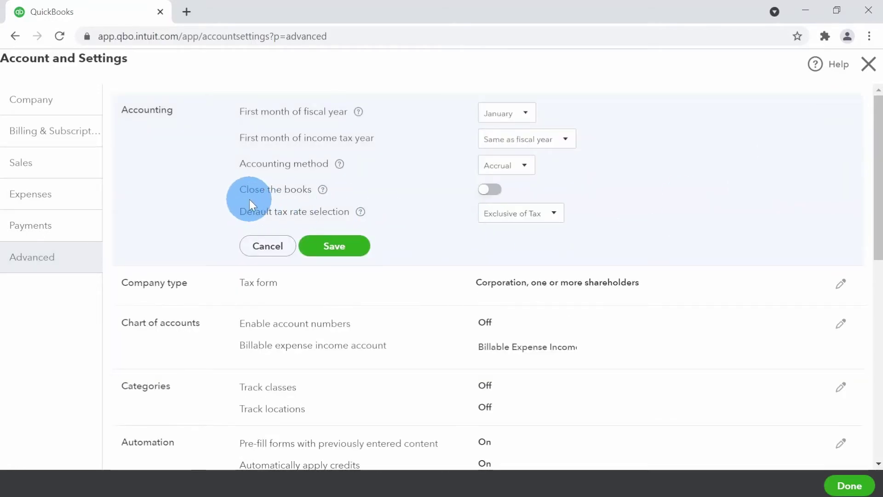
{"action": "left_click", "coordinate": [323, 190]}
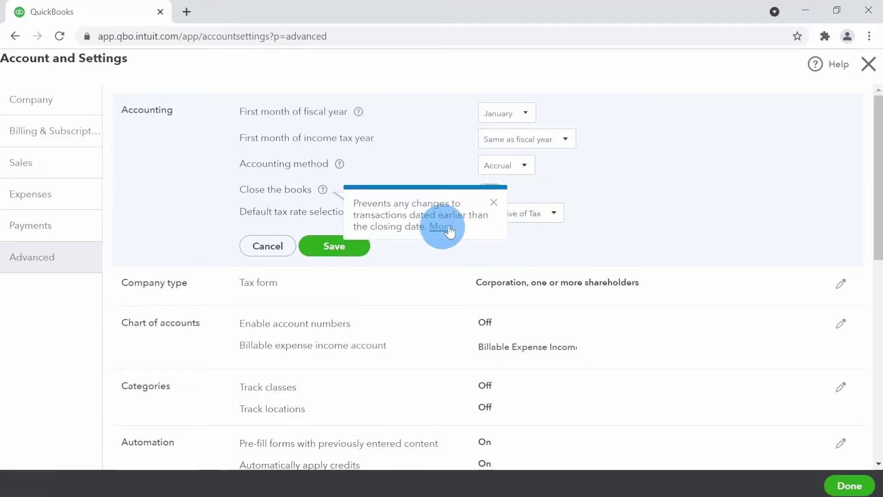
{"action": "left_click", "coordinate": [494, 203]}
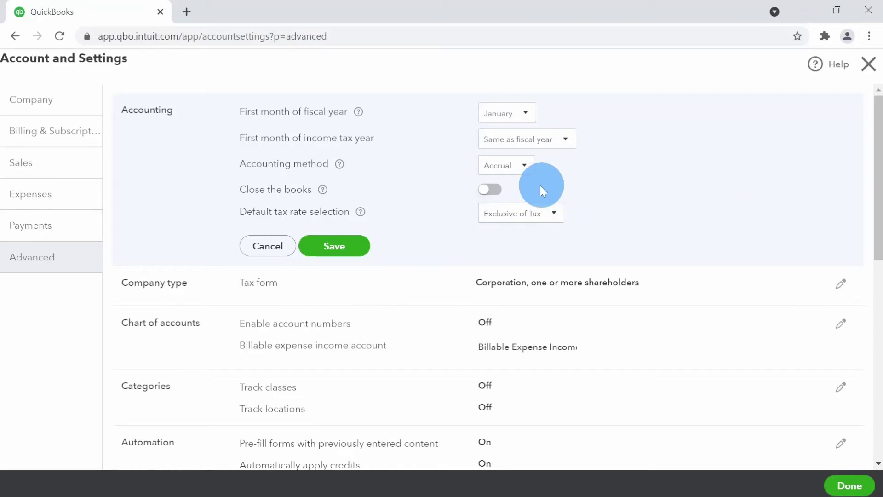
{"action": "left_click", "coordinate": [490, 190]}
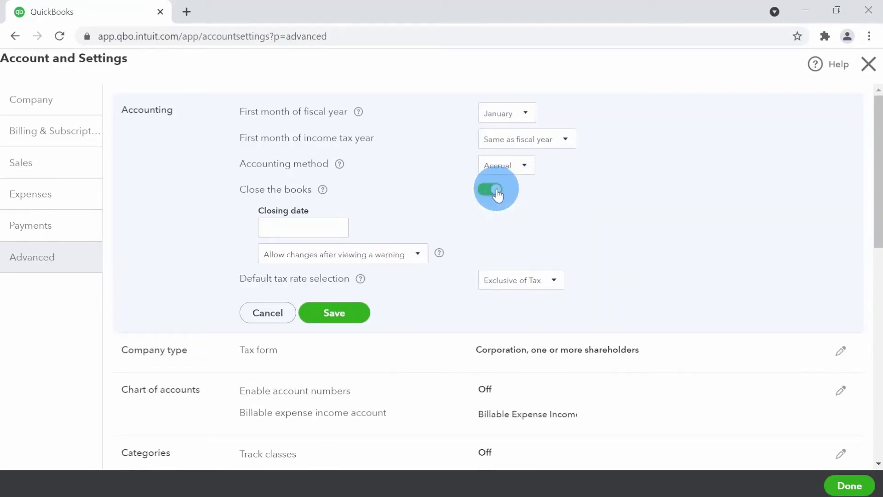
Set the closing date to 30 June 2021 using the calendar
{"action": "left_click", "coordinate": [272, 220]}
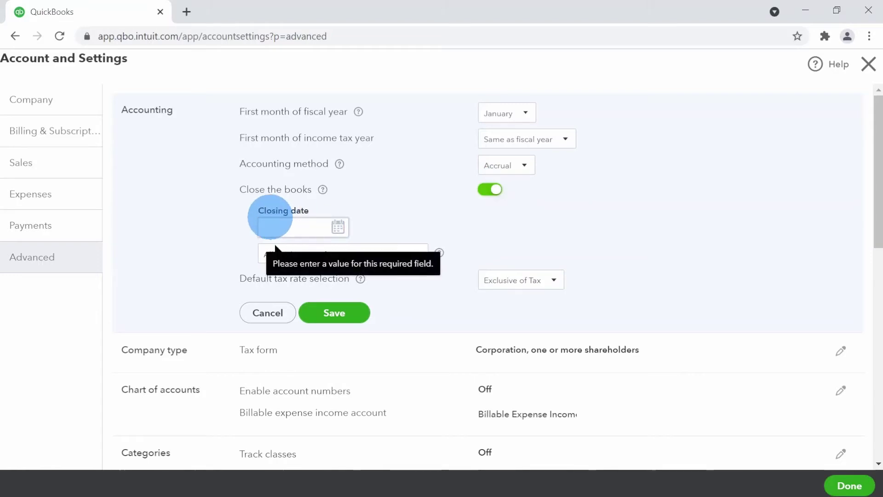
{"action": "left_click", "coordinate": [336, 227]}
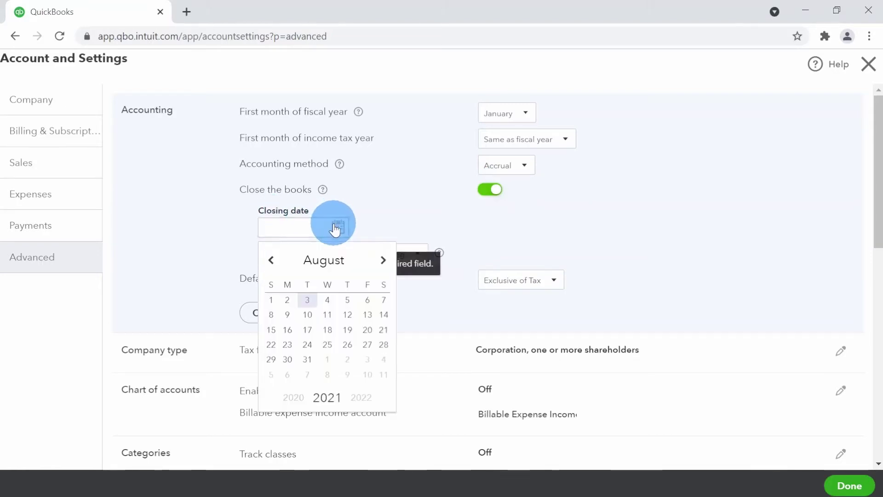
{"action": "left_click", "coordinate": [270, 262]}
{"action": "left_click", "coordinate": [271, 262]}
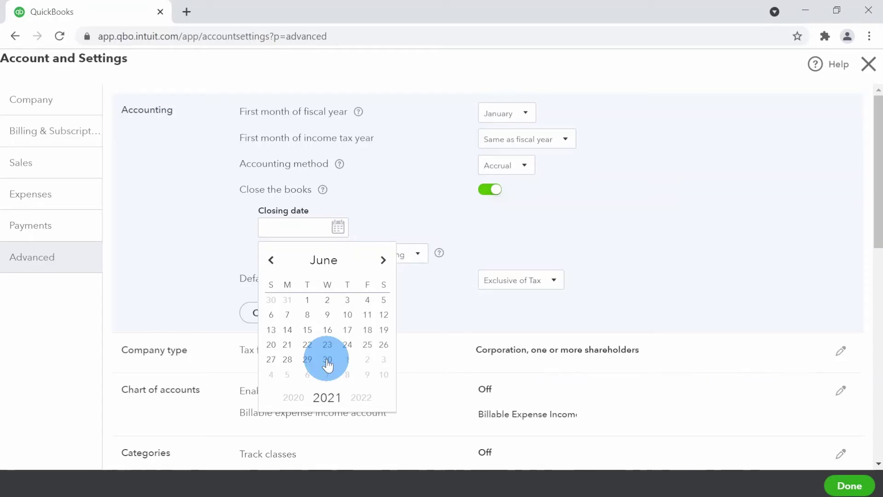
{"action": "left_click", "coordinate": [328, 365]}
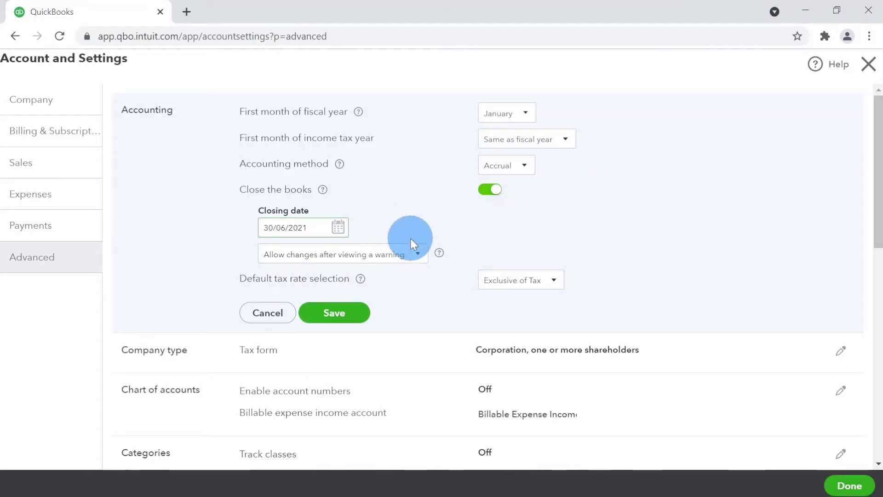
{"action": "left_click", "coordinate": [417, 256]}
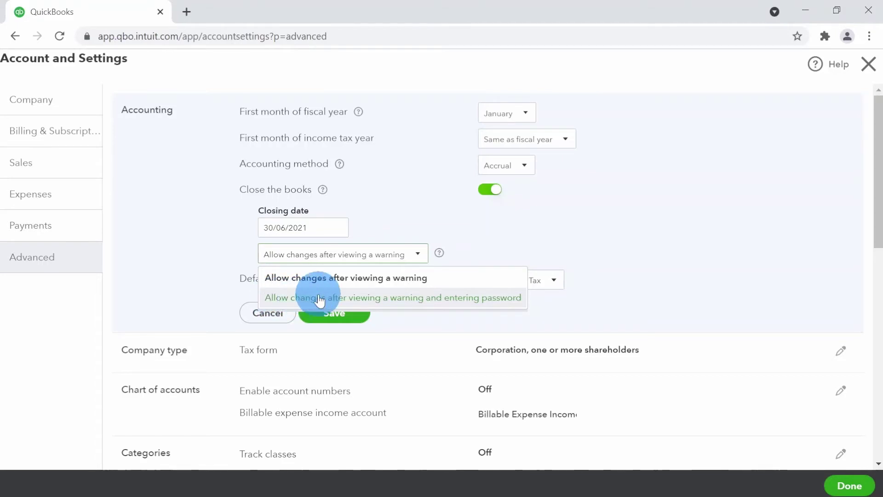
{"action": "left_click", "coordinate": [459, 304]}
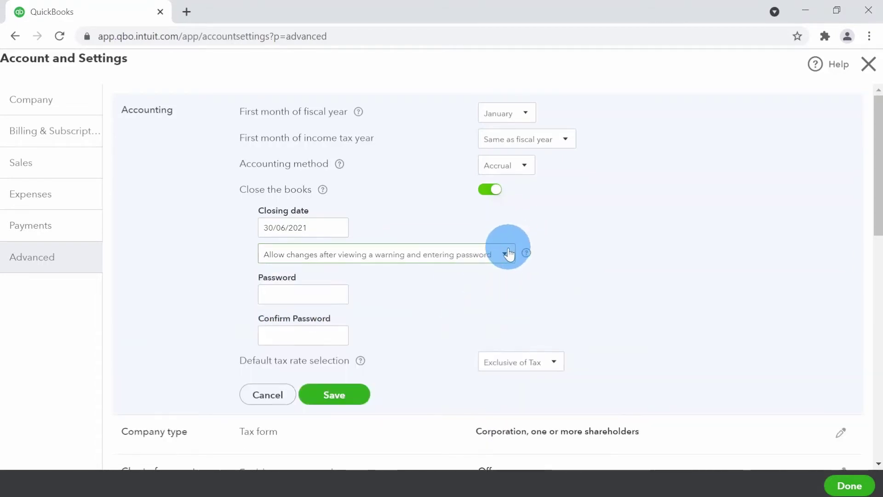
{"action": "left_click", "coordinate": [505, 256]}
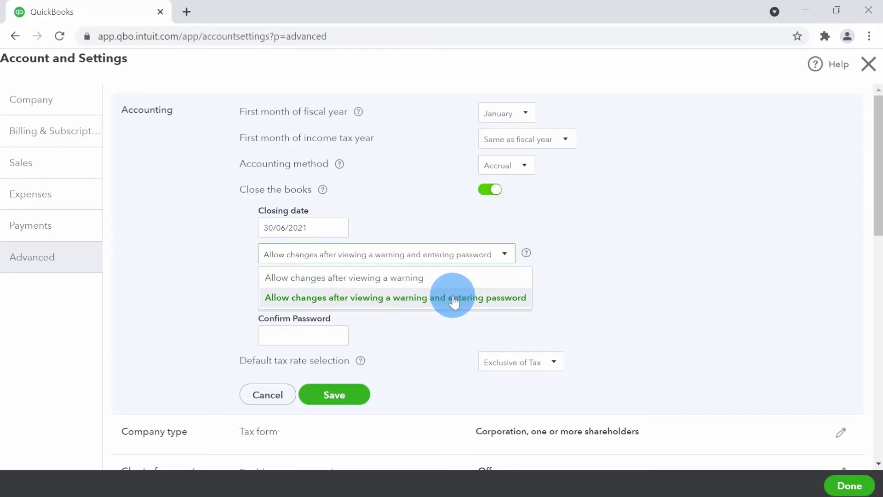
{"action": "left_click", "coordinate": [419, 339]}
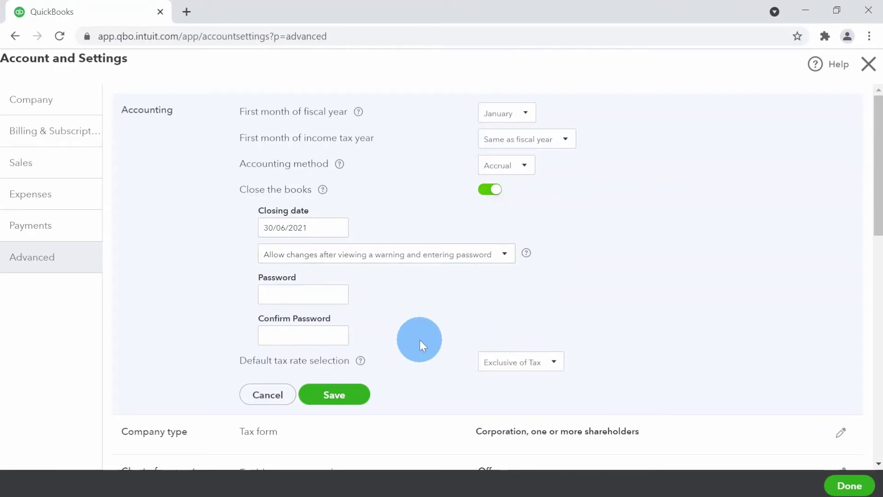
{"action": "left_click", "coordinate": [318, 290]}
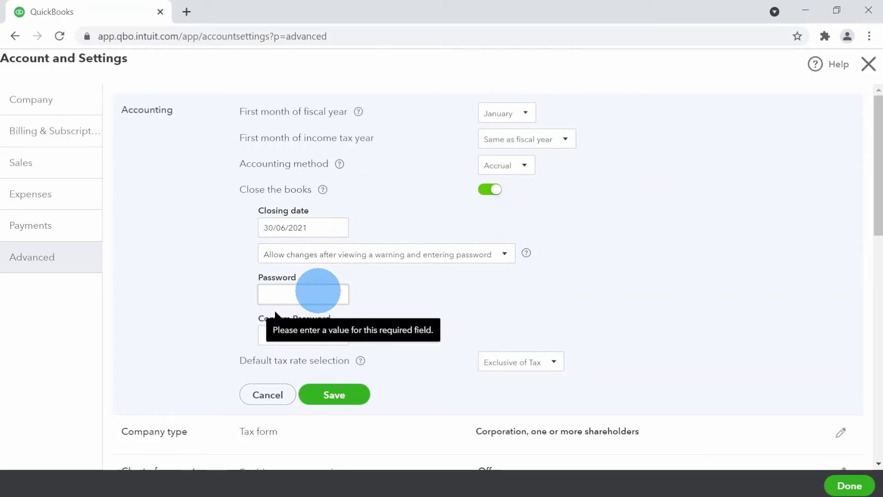
{"action": "left_click", "coordinate": [407, 254]}
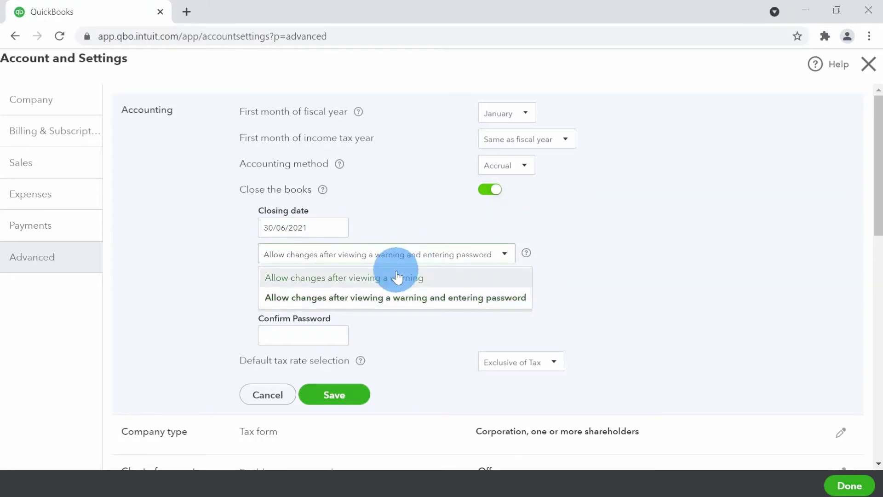
{"action": "left_click", "coordinate": [376, 278]}
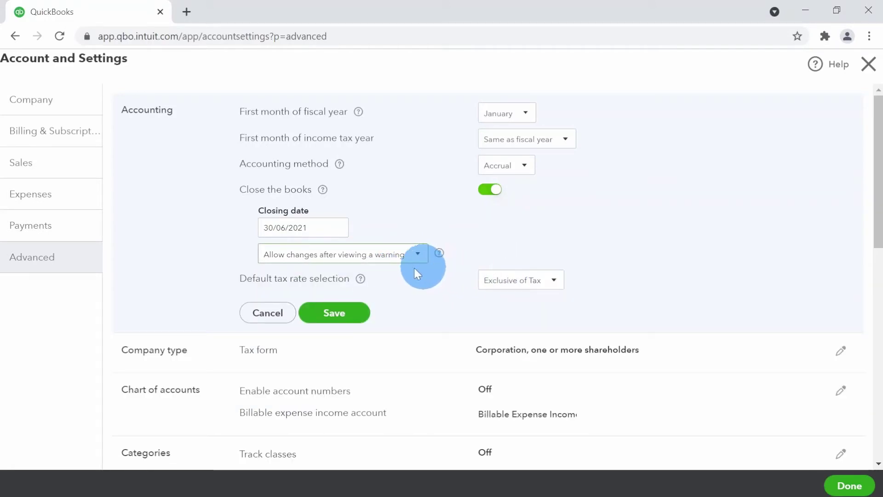
Save the Accounting settings with the 30/06/2021 closing date and return to the dashboard
{"action": "left_click", "coordinate": [330, 314]}
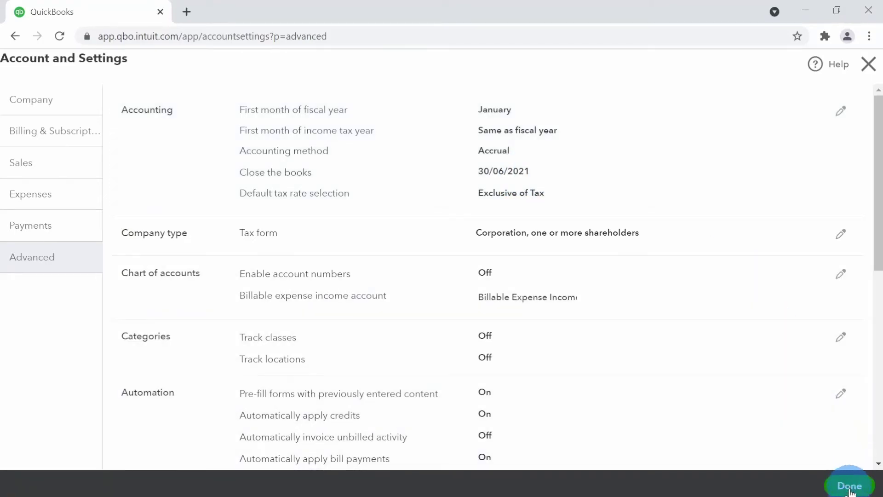
{"action": "left_click", "coordinate": [850, 487]}
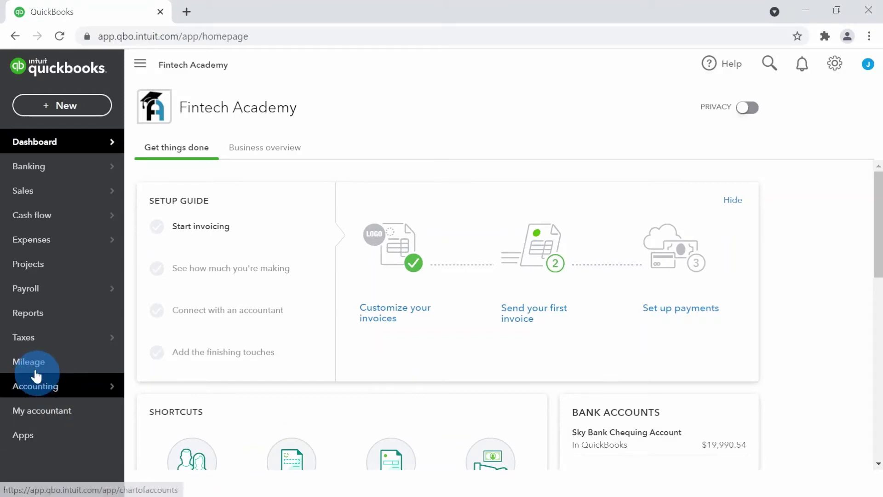
Run the Profit and Loss report for Last Quarter, April–June 2021
{"action": "left_click", "coordinate": [27, 319]}
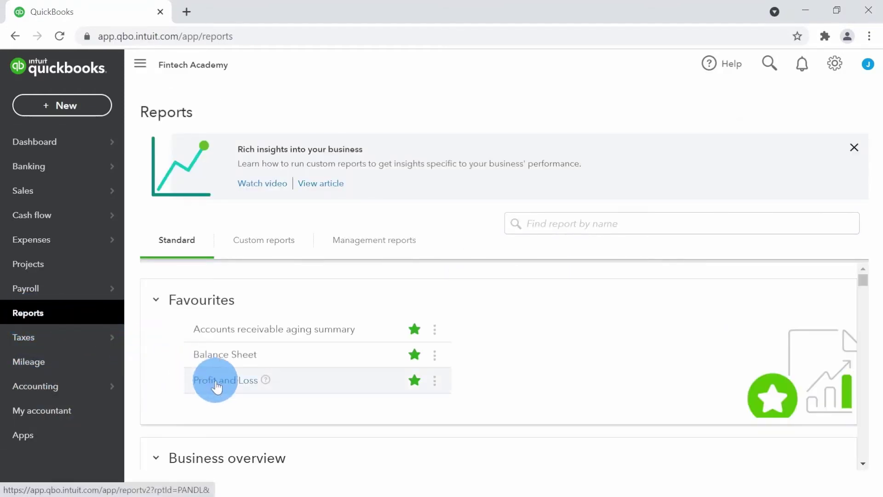
{"action": "left_click", "coordinate": [216, 381]}
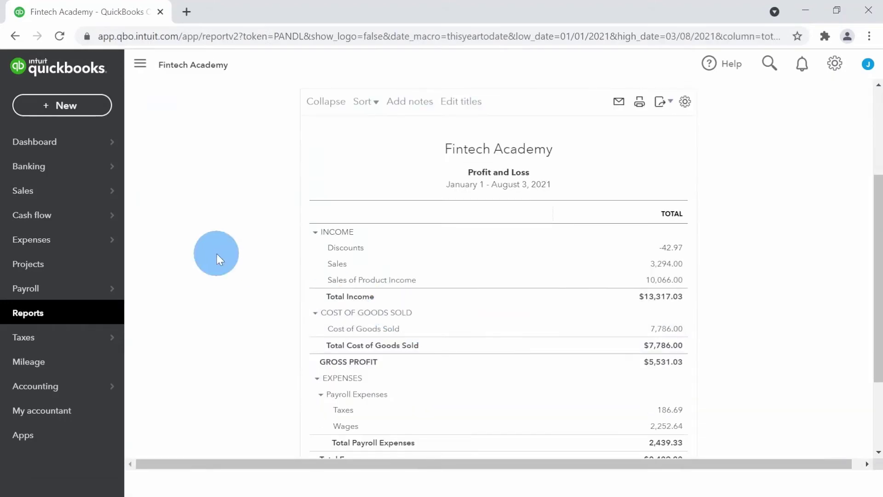
{"action": "left_click", "coordinate": [213, 146]}
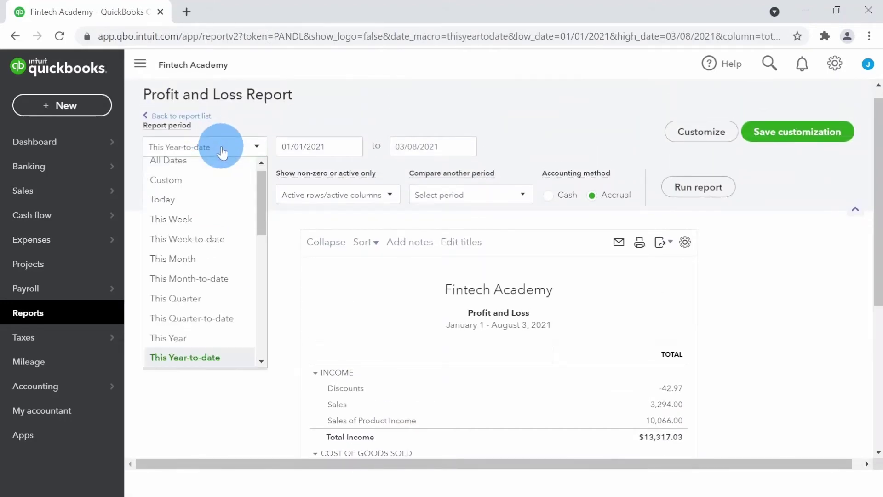
{"action": "scroll", "coordinate": [210, 250], "scroll_direction": "down", "scroll_amount": 3}
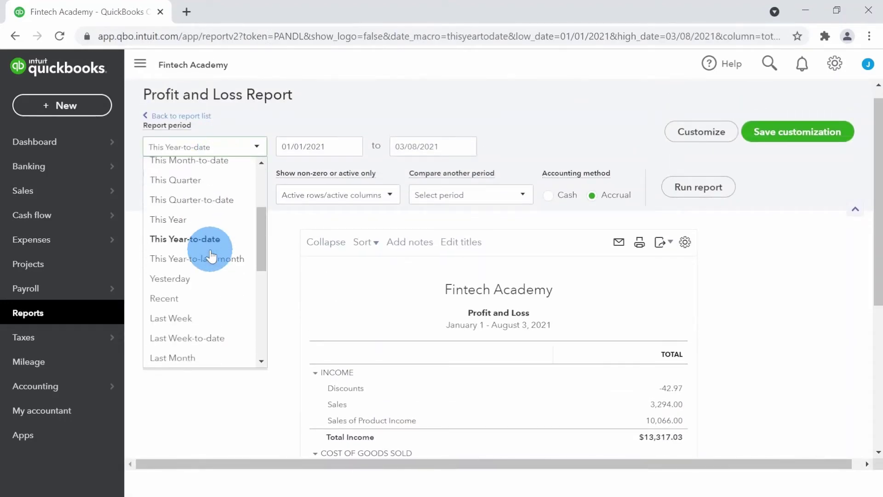
{"action": "scroll", "coordinate": [173, 339], "scroll_direction": "down", "scroll_amount": 2}
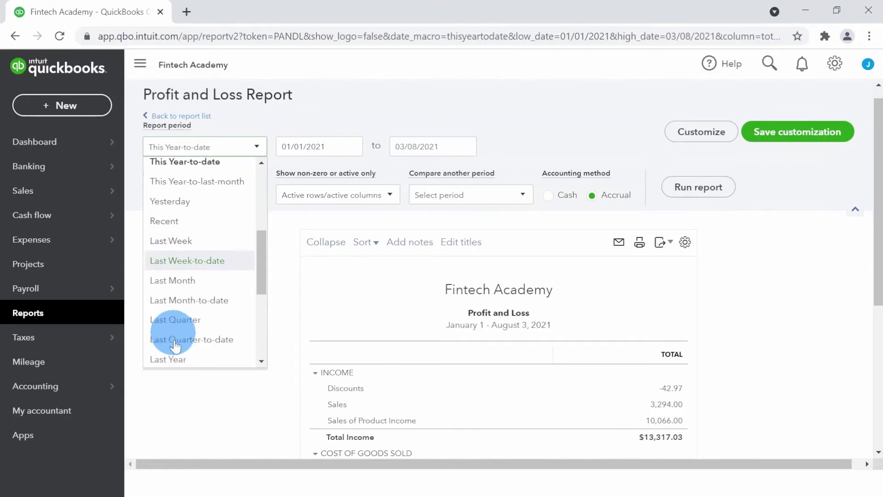
{"action": "left_click", "coordinate": [210, 318]}
{"action": "left_click", "coordinate": [691, 192]}
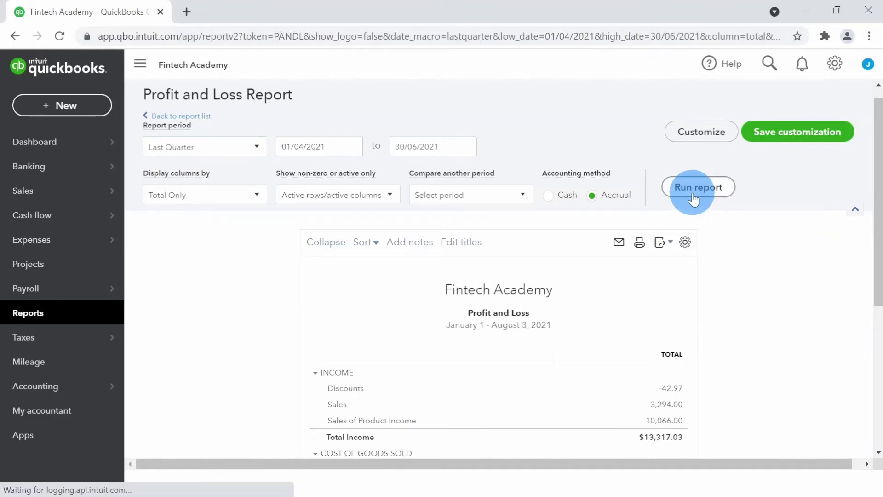
{"action": "scroll", "coordinate": [763, 264], "scroll_direction": "up", "scroll_amount": 2}
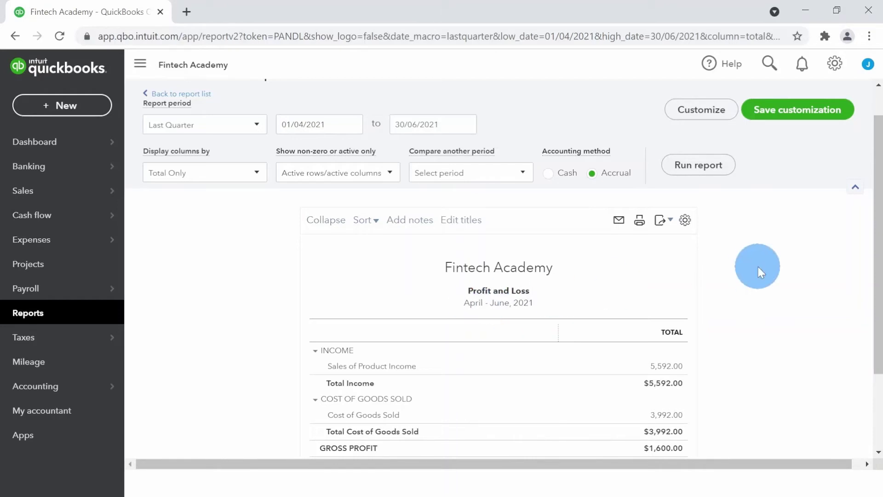
Drill into the 5,592.00 Sales of Product Income and open the 01/04/2021 invoice
{"action": "left_click", "coordinate": [673, 367]}
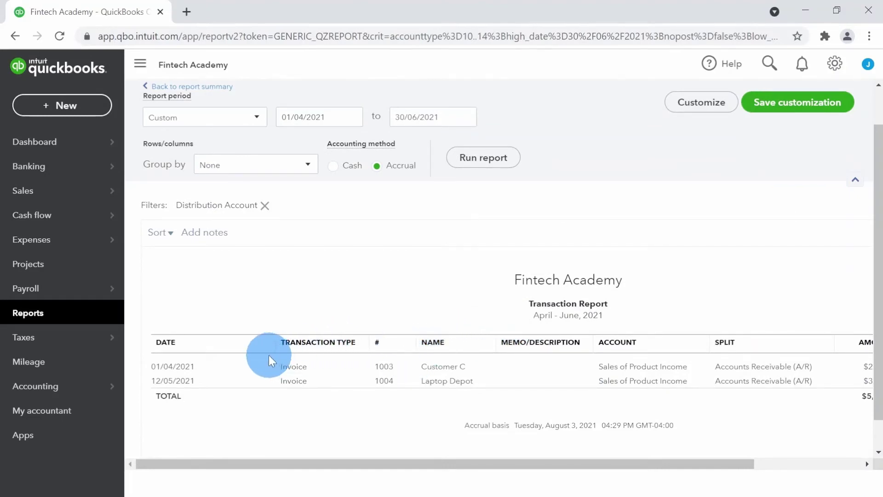
{"action": "left_click", "coordinate": [450, 367]}
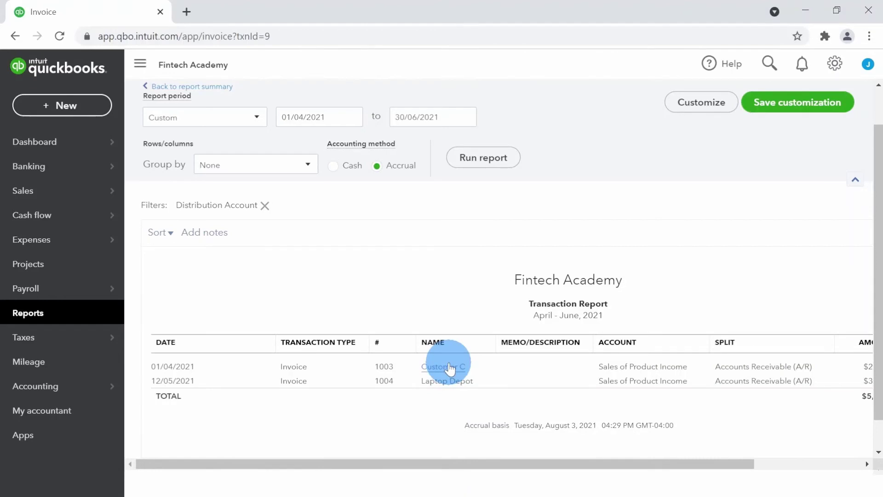
{"action": "scroll", "coordinate": [769, 271], "scroll_direction": "down", "scroll_amount": 1}
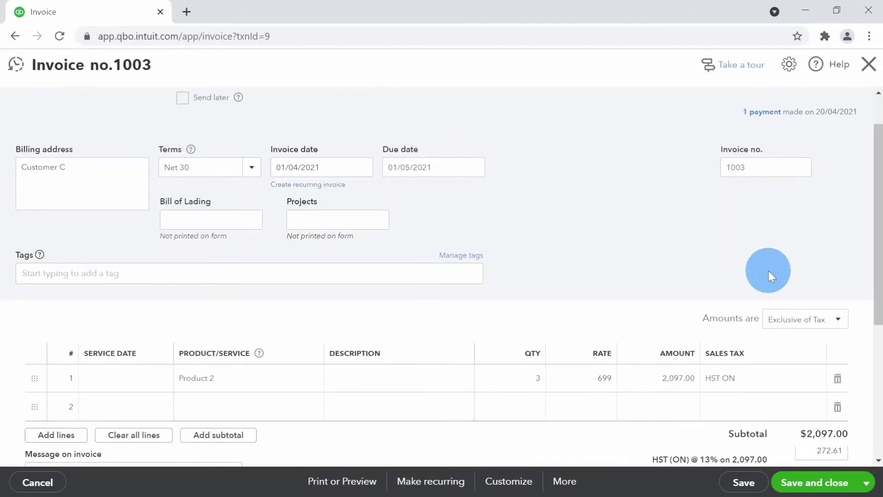
{"action": "scroll", "coordinate": [769, 270], "scroll_direction": "down", "scroll_amount": 3}
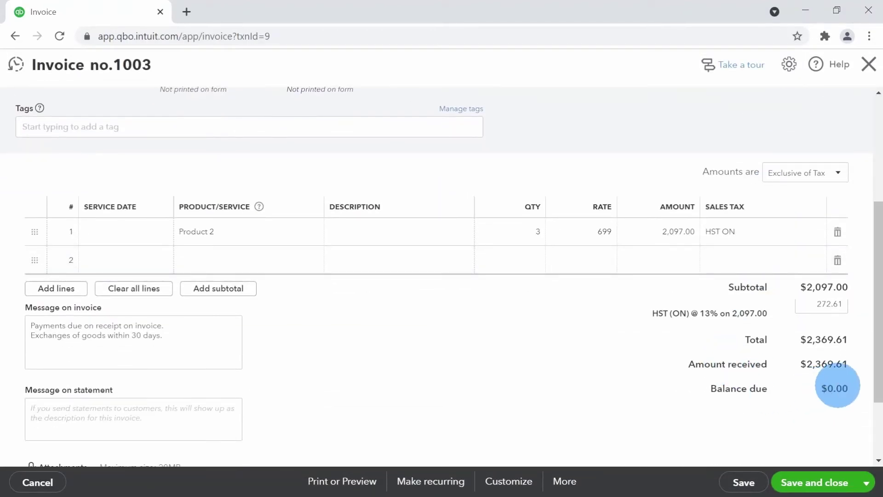
Change invoice 1003's Product 2 quantity to 4, keeping rate 699, for a $3,159.48 total
{"action": "scroll", "coordinate": [642, 314], "scroll_direction": "up", "scroll_amount": 3}
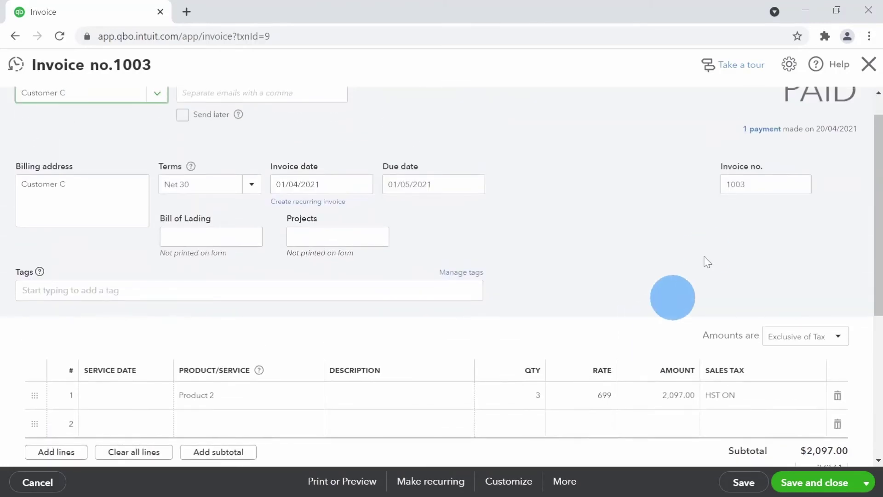
{"action": "scroll", "coordinate": [707, 255], "scroll_direction": "up", "scroll_amount": 1}
{"action": "scroll", "coordinate": [582, 289], "scroll_direction": "down", "scroll_amount": 2}
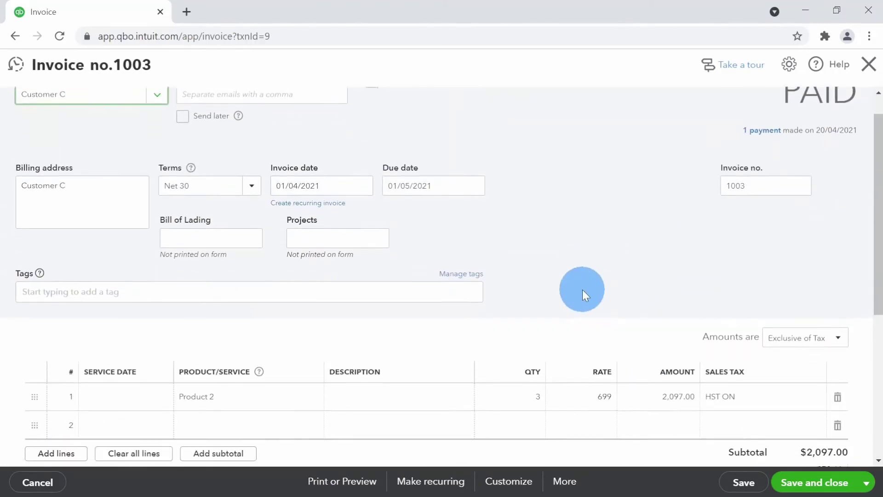
{"action": "left_click", "coordinate": [526, 373]}
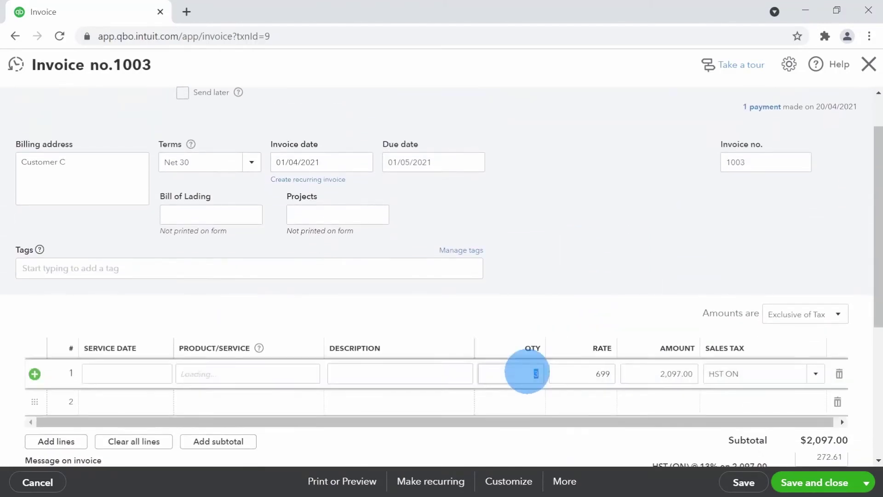
{"action": "type", "text": "4"}
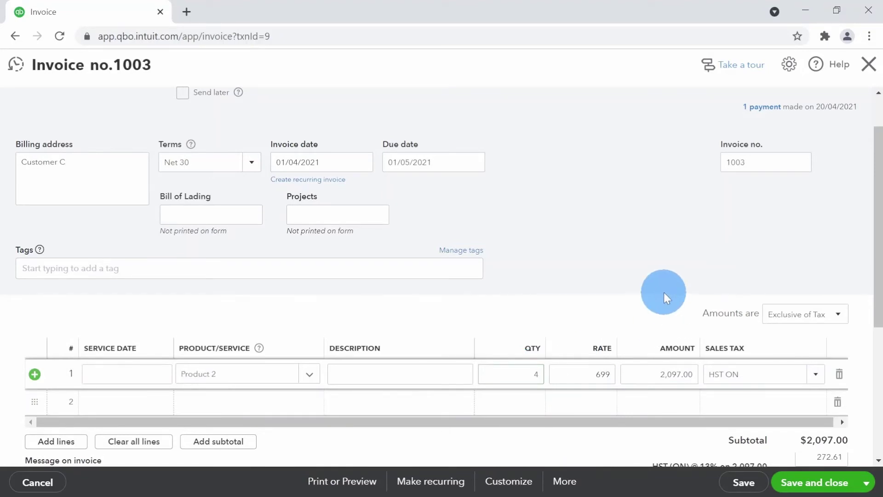
{"action": "left_click", "coordinate": [583, 375]}
{"action": "left_click", "coordinate": [582, 377]}
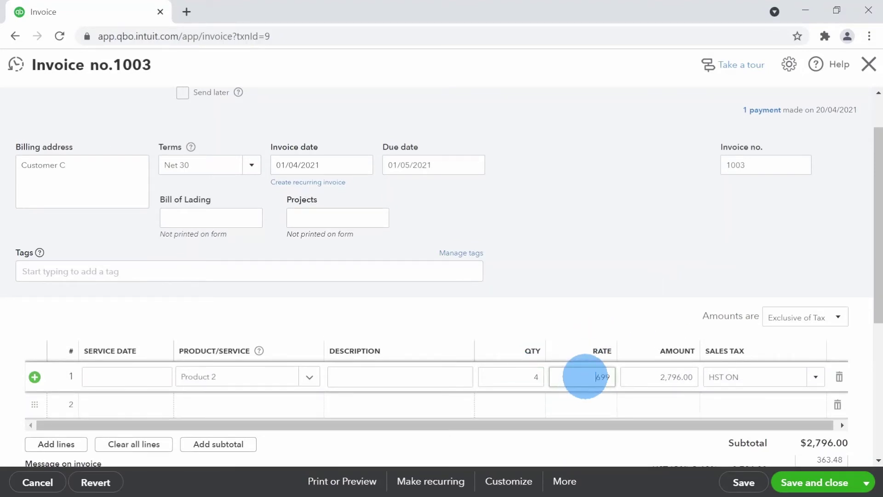
{"action": "scroll", "coordinate": [584, 375], "scroll_direction": "down", "scroll_amount": 6}
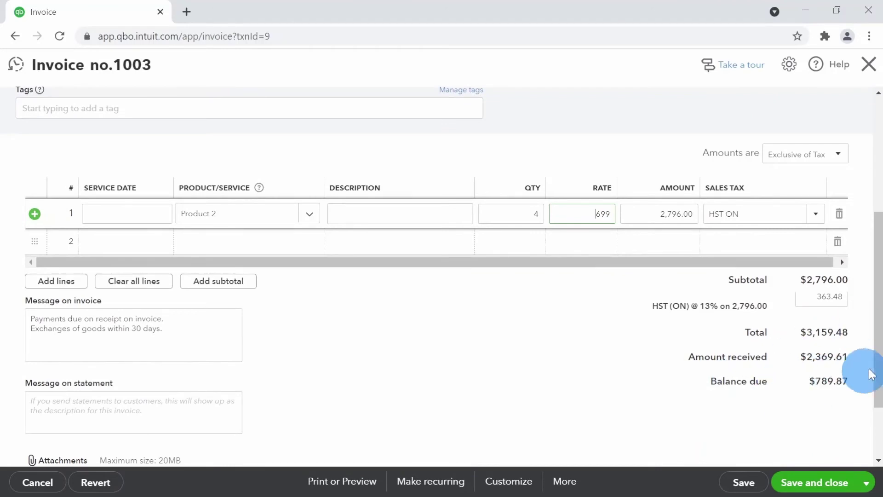
{"action": "scroll", "coordinate": [624, 361], "scroll_direction": "up", "scroll_amount": 1}
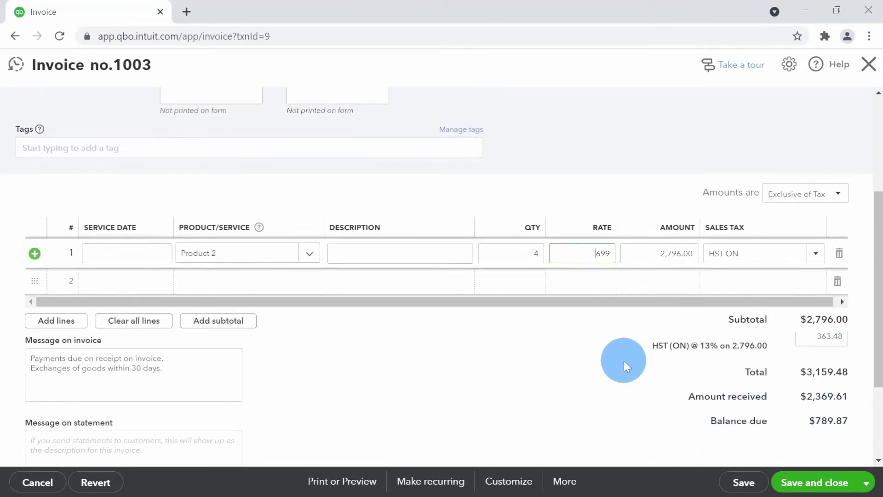
{"action": "scroll", "coordinate": [624, 361], "scroll_direction": "up", "scroll_amount": 4}
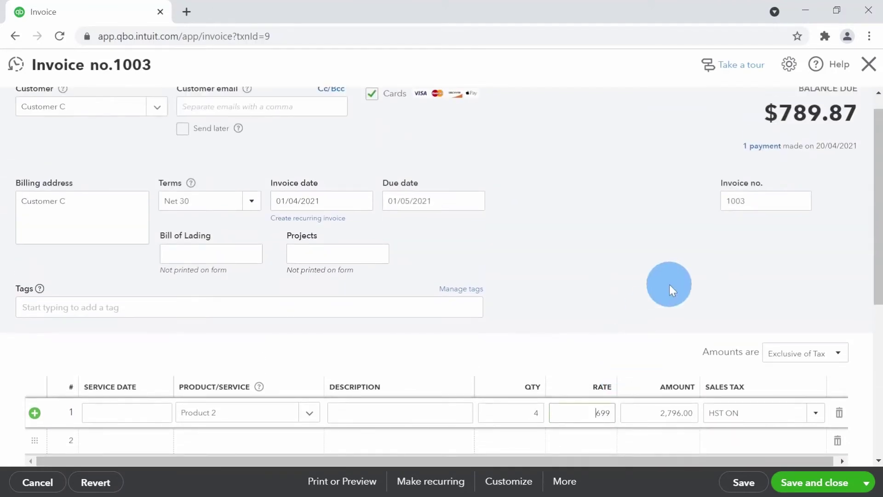
{"action": "scroll", "coordinate": [669, 286], "scroll_direction": "down", "scroll_amount": 5}
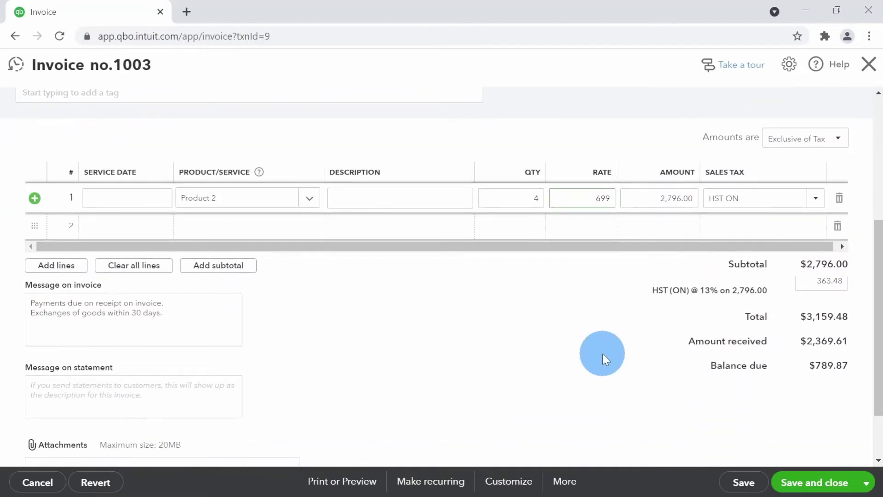
{"action": "scroll", "coordinate": [603, 354], "scroll_direction": "up", "scroll_amount": 1}
Save and close invoice 1003, accepting the linked-transaction and closing-date warnings
{"action": "left_click", "coordinate": [803, 480]}
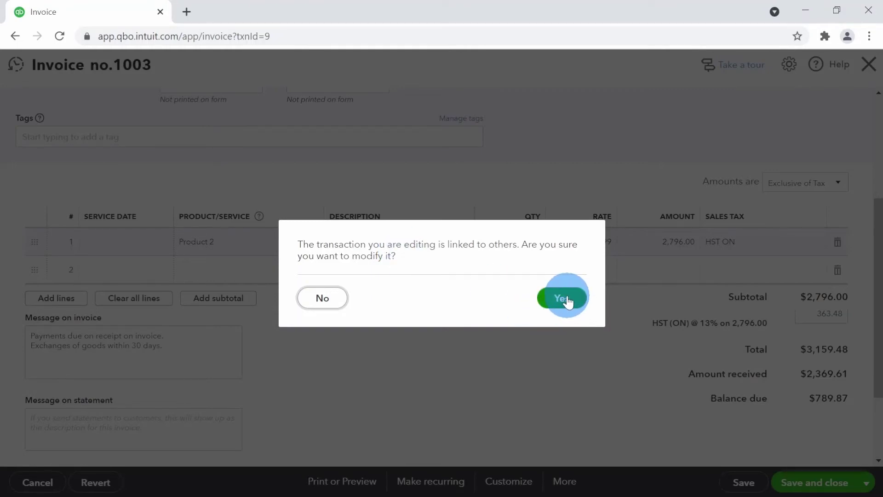
{"action": "left_click", "coordinate": [567, 298]}
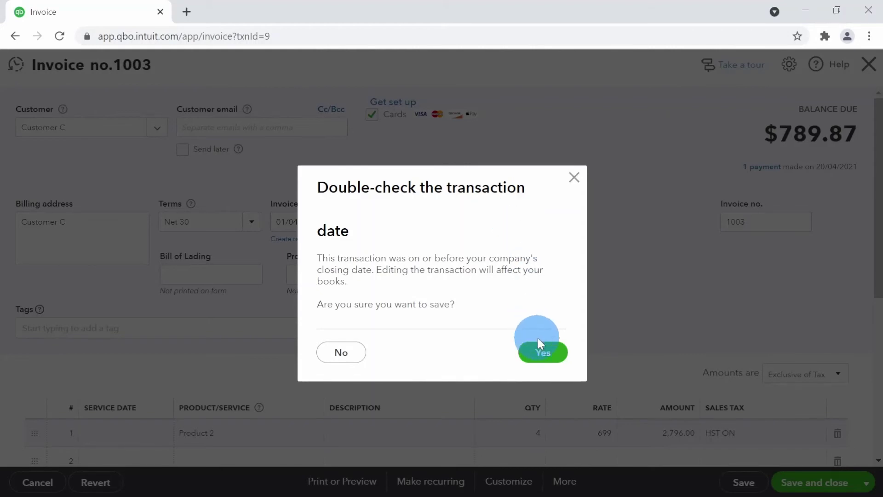
{"action": "left_click", "coordinate": [543, 353]}
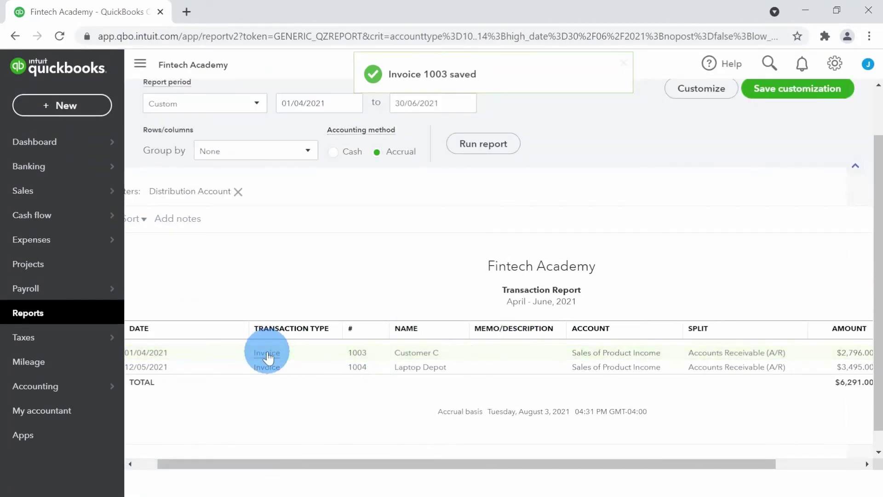
{"action": "left_click", "coordinate": [267, 354]}
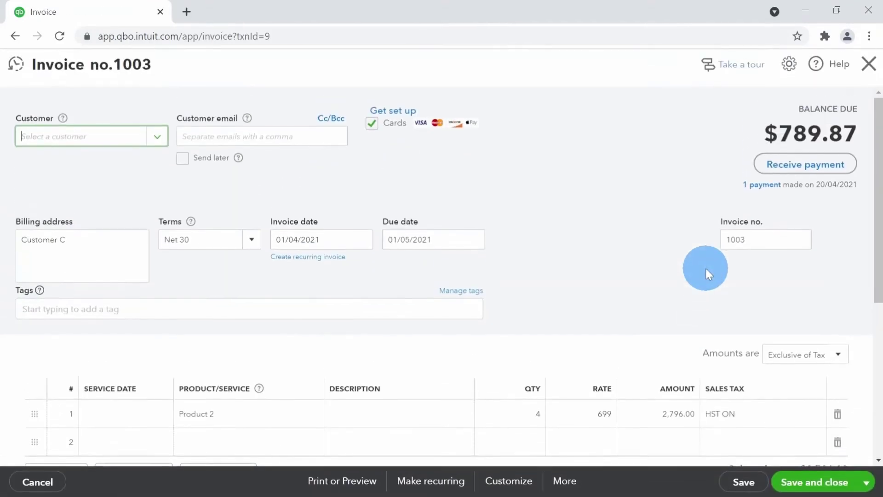
{"action": "scroll", "coordinate": [706, 269], "scroll_direction": "down", "scroll_amount": 2}
{"action": "mouse_move", "coordinate": [539, 370]}
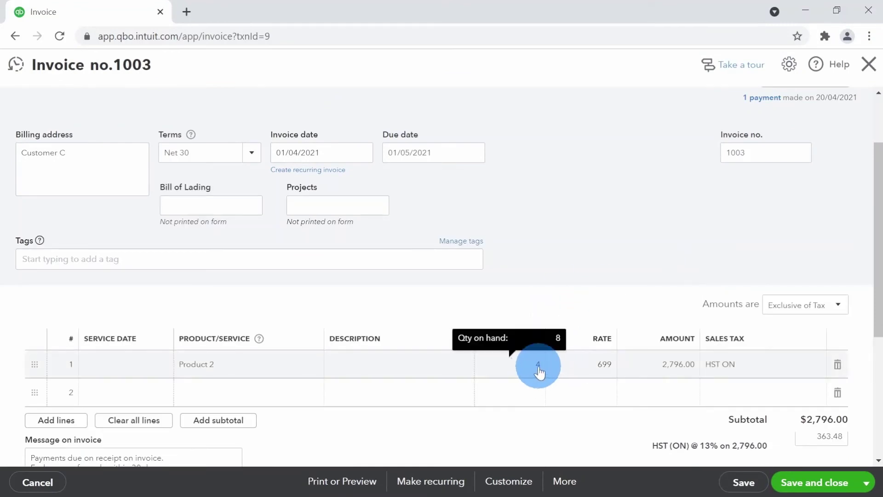
{"action": "scroll", "coordinate": [539, 366], "scroll_direction": "down", "scroll_amount": 3}
{"action": "left_click", "coordinate": [871, 68]}
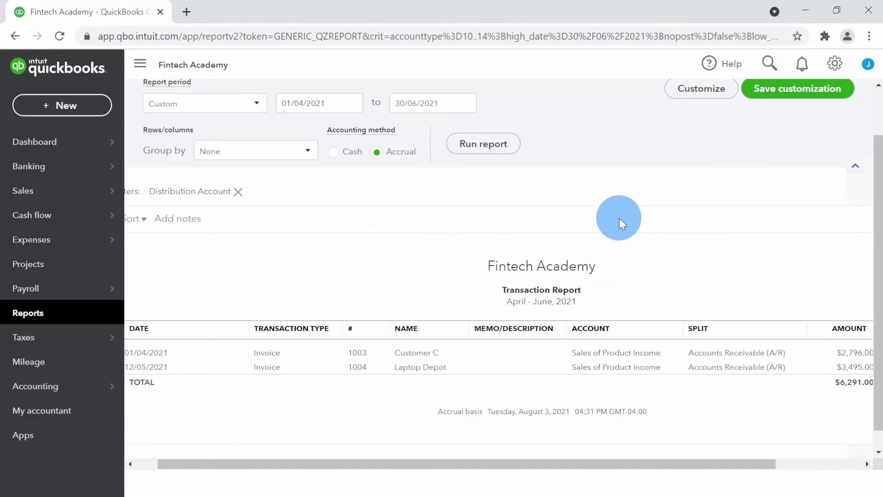
{"action": "scroll", "coordinate": [619, 218], "scroll_direction": "left", "scroll_amount": 1}
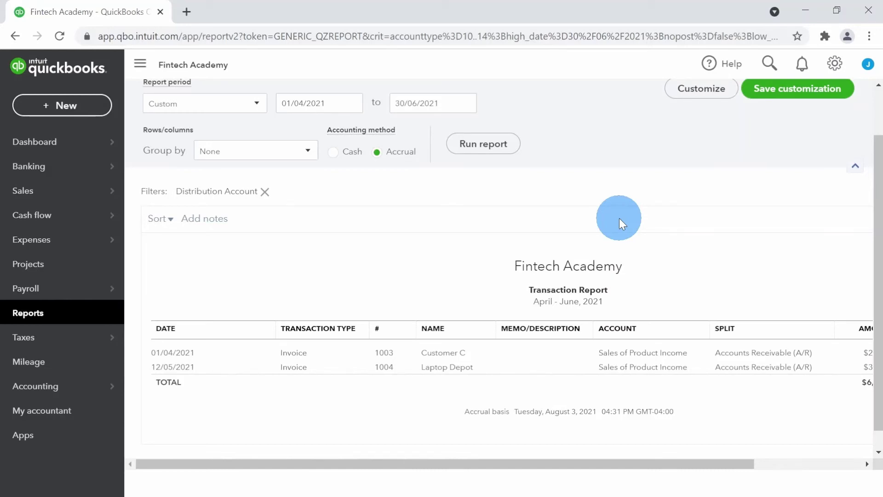
Return to the Advanced settings and start editing the Accounting section
{"action": "left_click", "coordinate": [833, 63]}
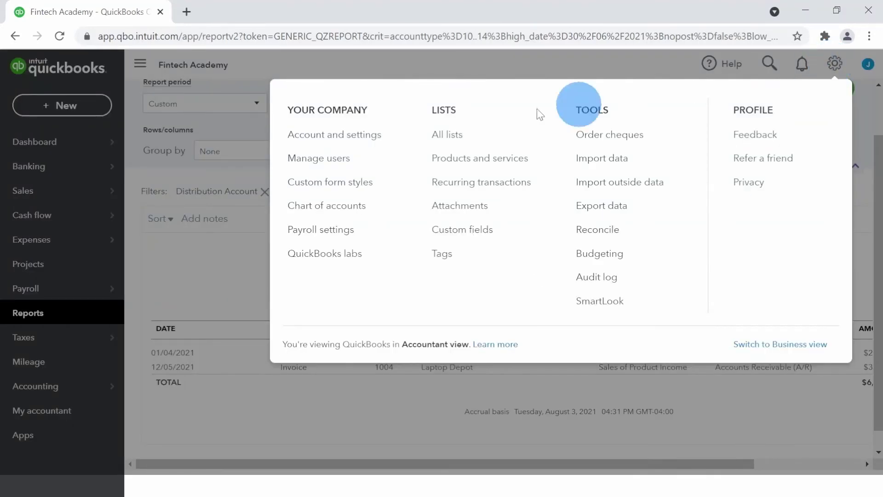
{"action": "left_click", "coordinate": [359, 141]}
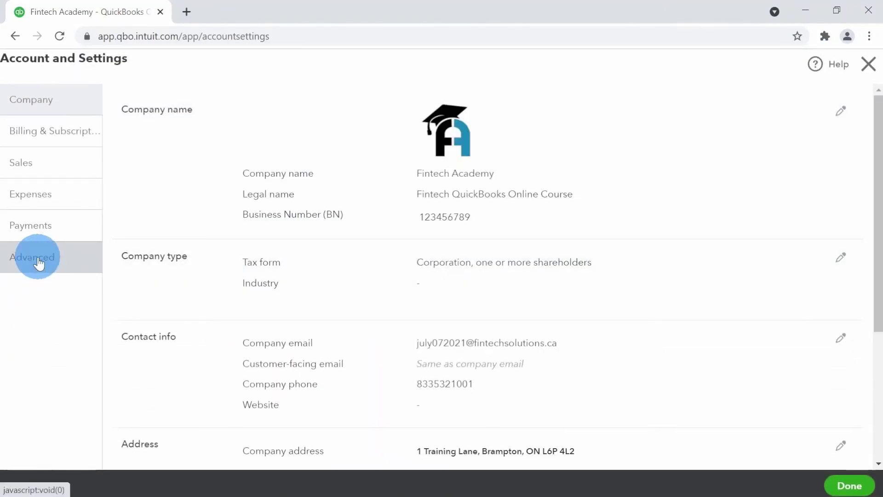
{"action": "left_click", "coordinate": [39, 265]}
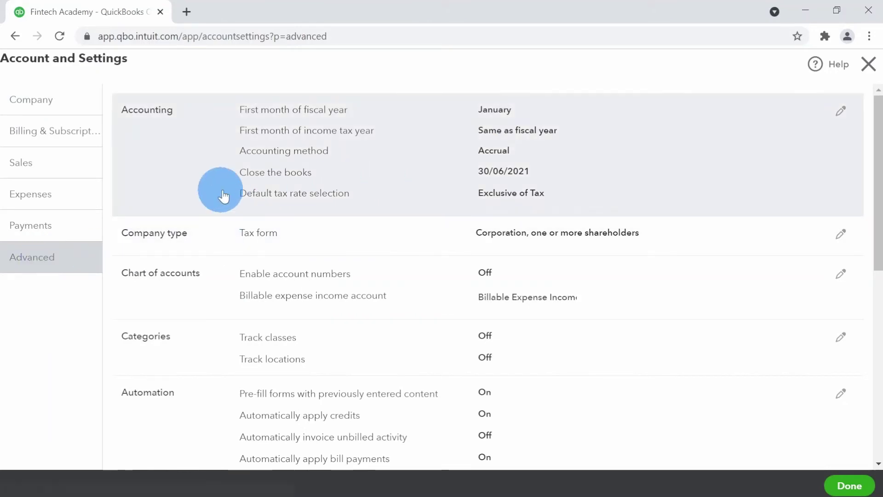
{"action": "left_click", "coordinate": [524, 174]}
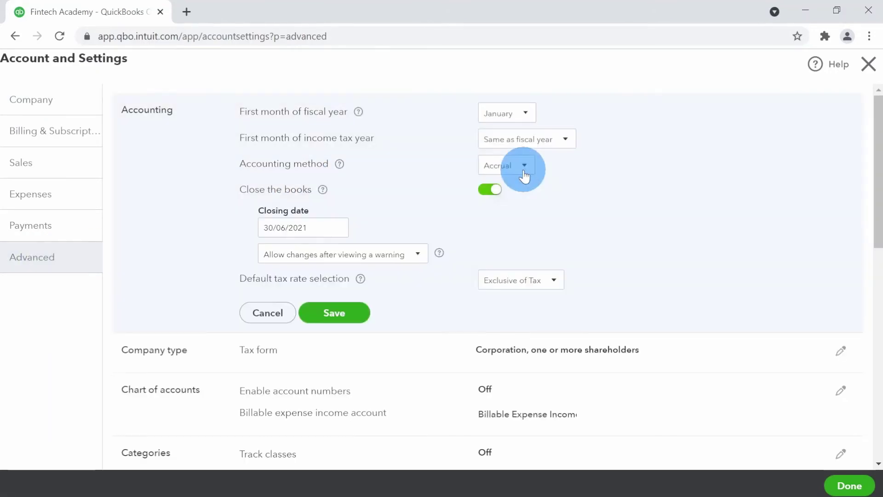
Require a warning plus a confirmed password for closed-period changes, save, then reopen Customer C's invoice 1003
{"action": "left_click", "coordinate": [417, 258]}
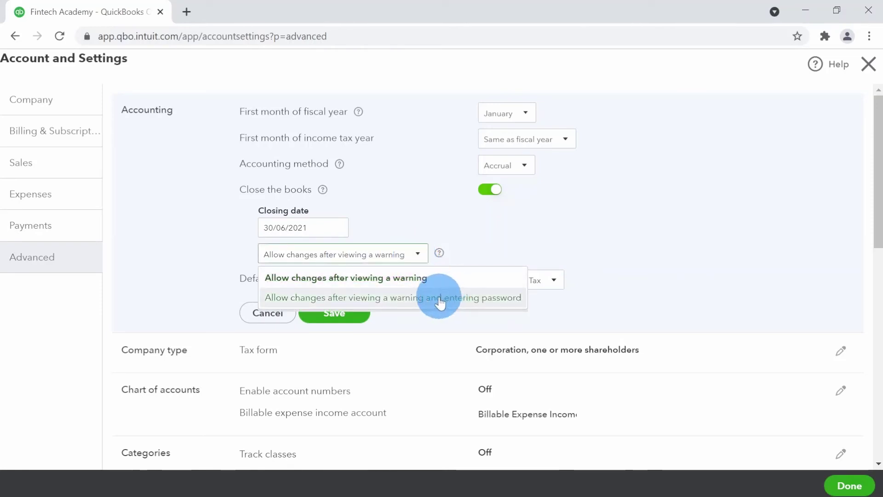
{"action": "left_click", "coordinate": [390, 298]}
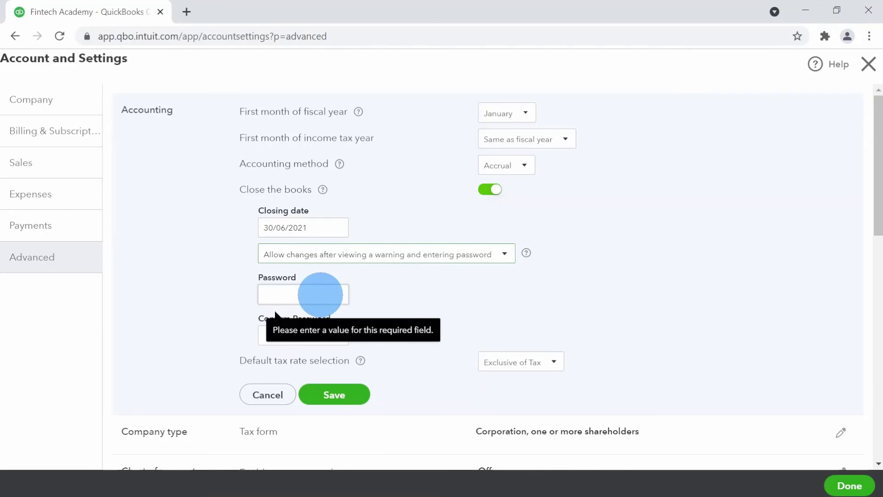
{"action": "left_click", "coordinate": [321, 295]}
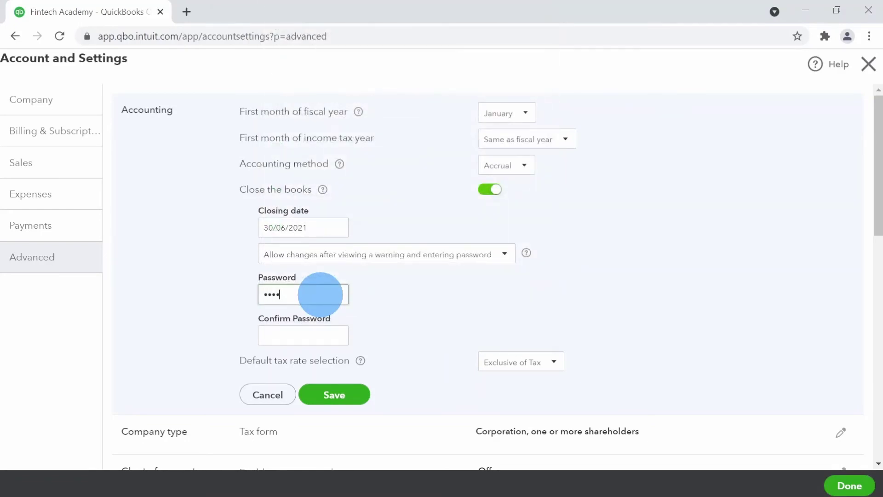
{"action": "key", "text": "Tab"}
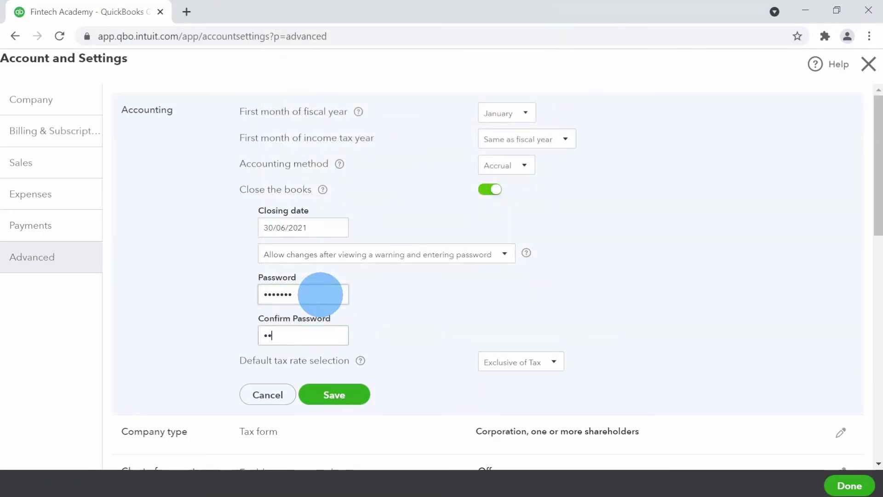
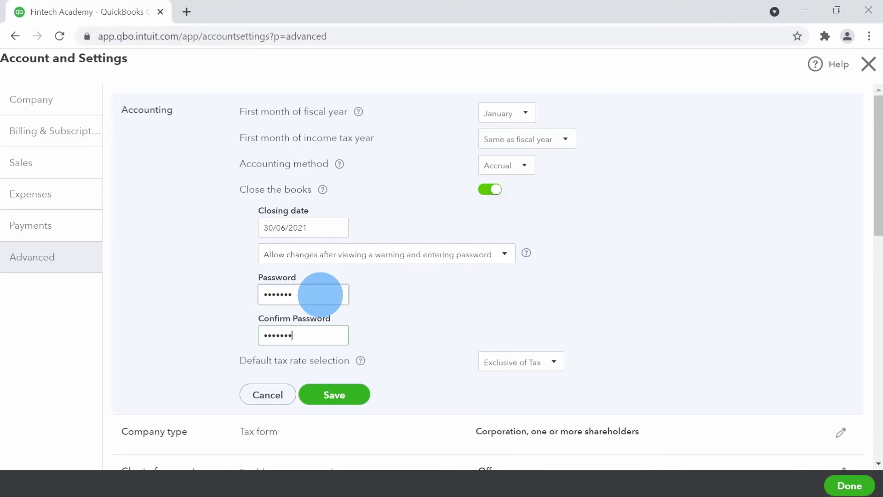
{"action": "left_click", "coordinate": [349, 399]}
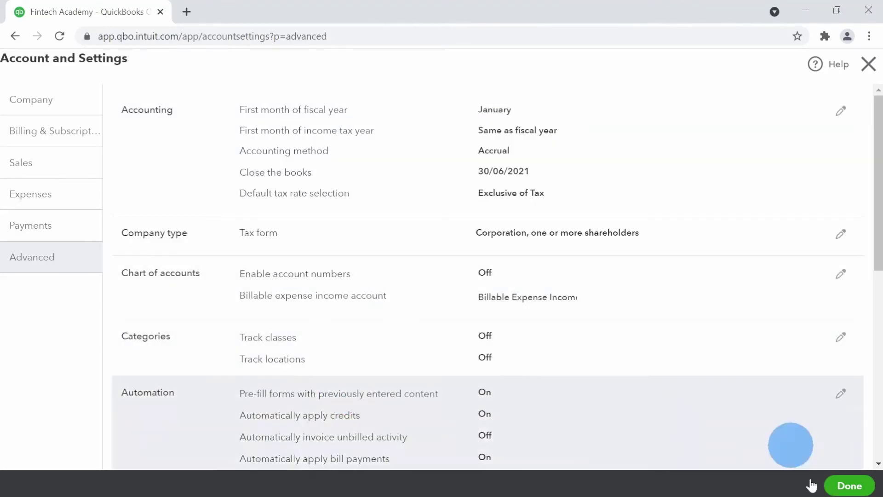
{"action": "left_click", "coordinate": [846, 486]}
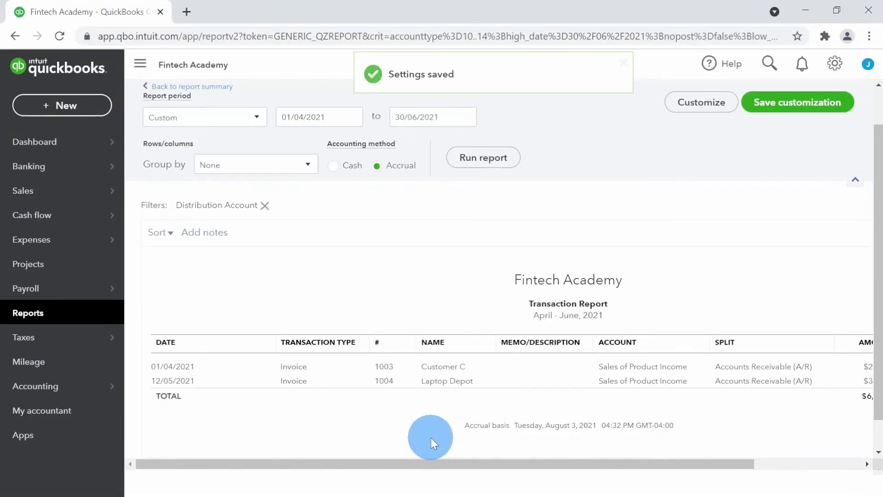
{"action": "left_click", "coordinate": [441, 367]}
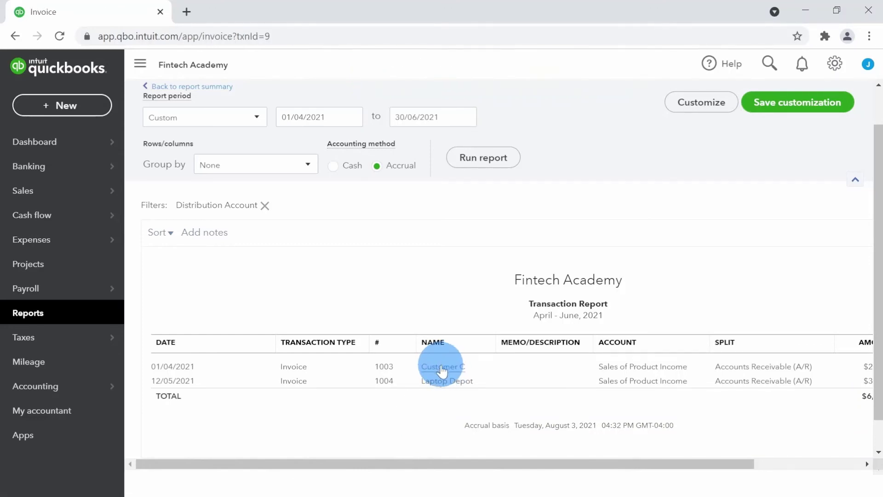
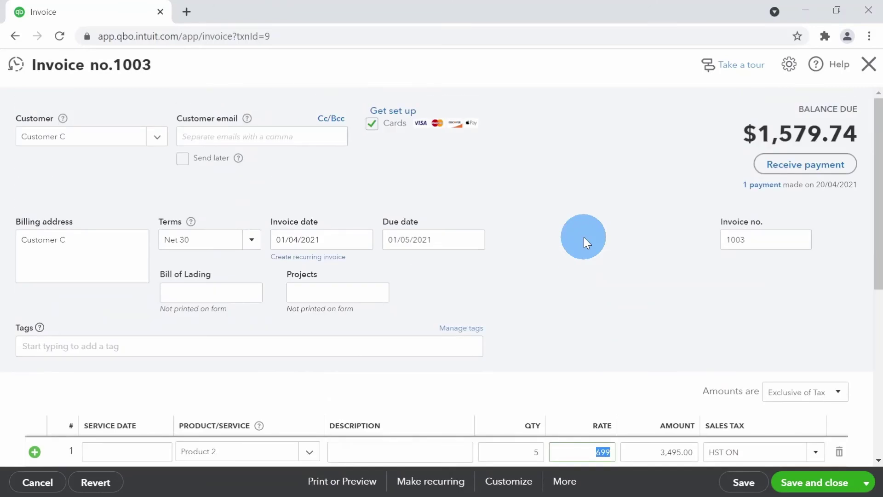
Scroll down invoice 1003 to review the Product 2 line, quantity 5 at 699
{"action": "scroll", "coordinate": [607, 246], "scroll_direction": "down", "scroll_amount": 6}
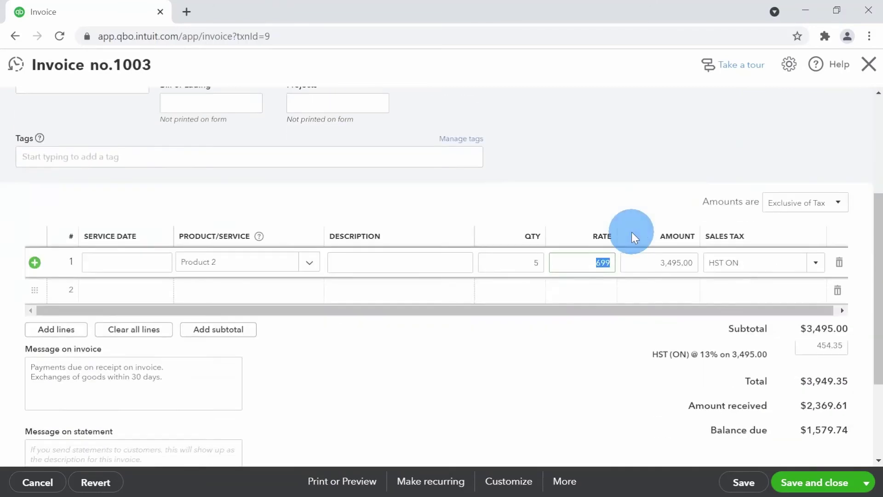
Save and close invoice 1003, continue past the closing-date warning, and submit the closing-date password
{"action": "left_click", "coordinate": [798, 473]}
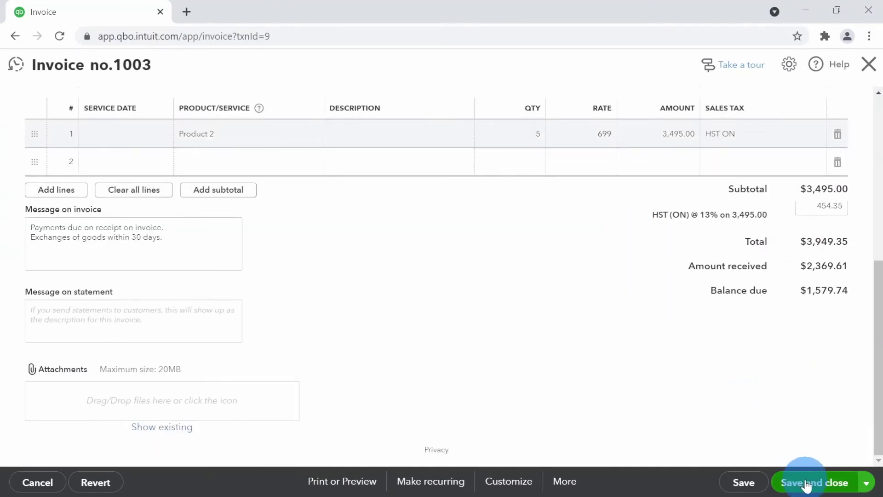
{"action": "left_click", "coordinate": [569, 299]}
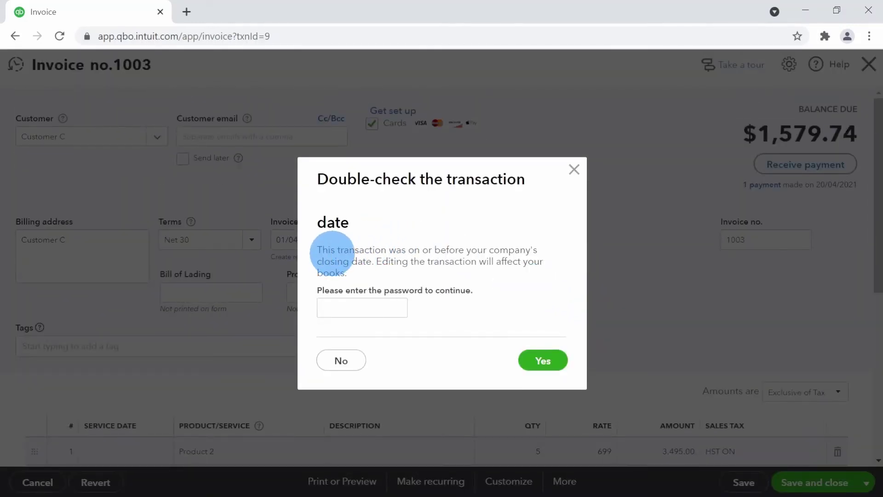
{"action": "left_click", "coordinate": [341, 358]}
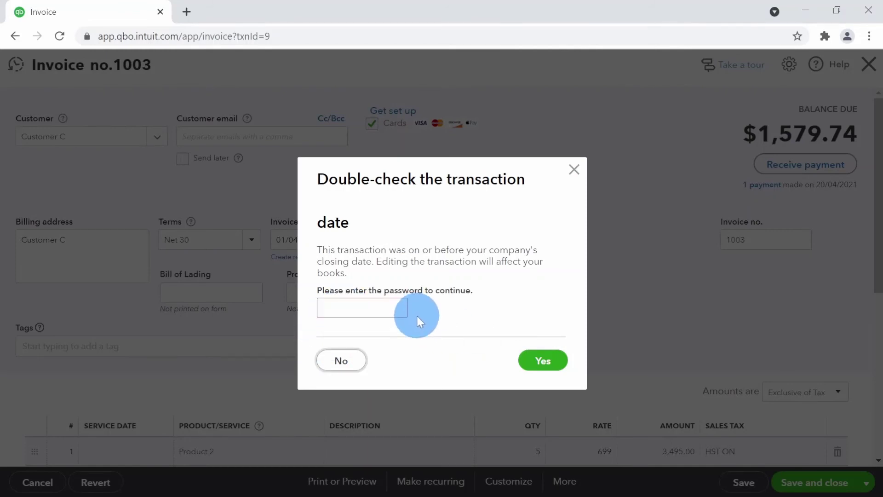
{"action": "left_click", "coordinate": [375, 306]}
{"action": "type", "text": "•••••"}
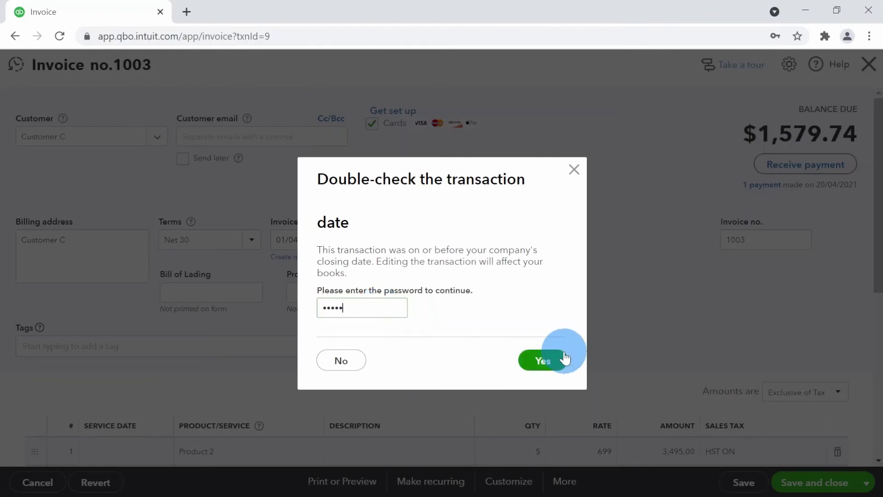
{"action": "left_click", "coordinate": [556, 361]}
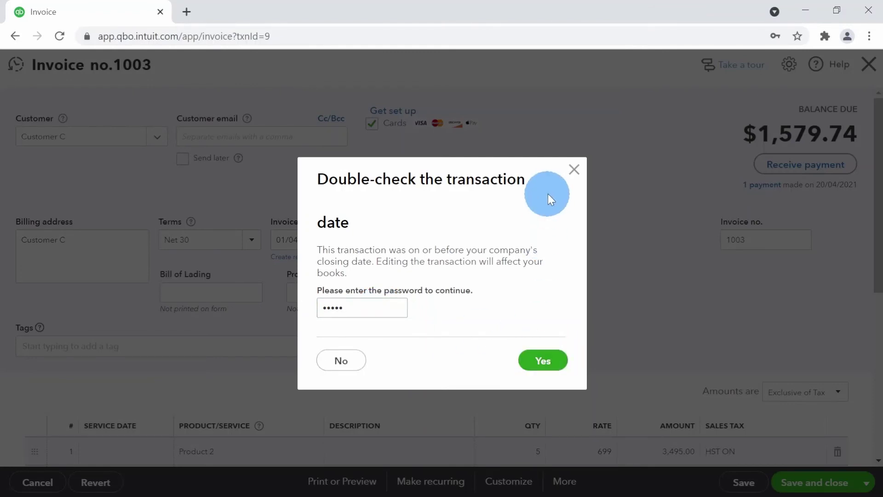
Close the password prompt, decline Chrome's password save, and retry Save and close on invoice 1003
{"action": "left_click", "coordinate": [574, 171]}
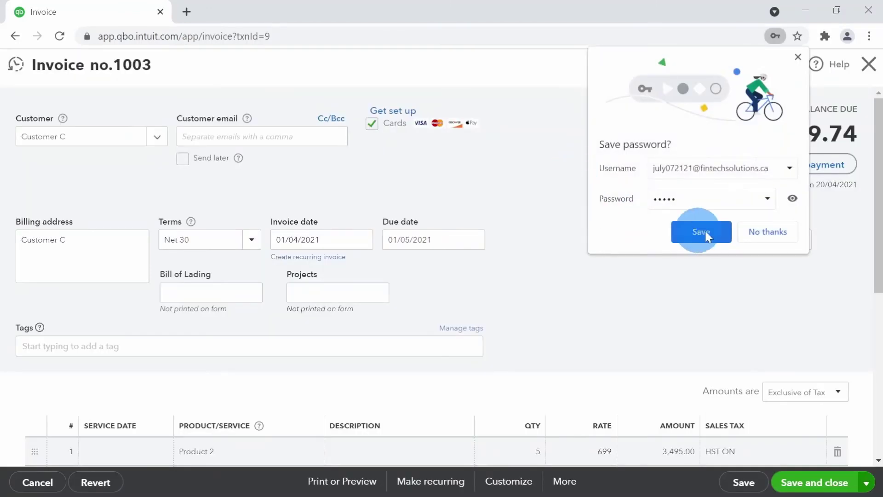
{"action": "left_click", "coordinate": [766, 229]}
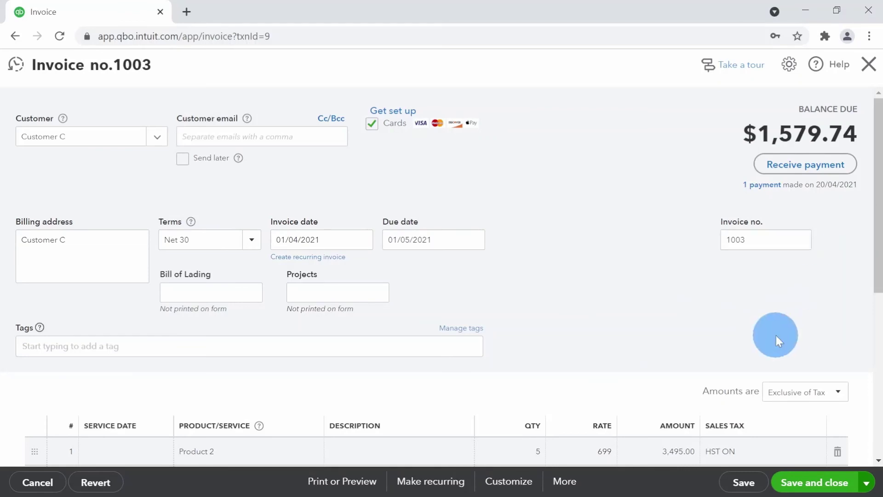
{"action": "left_click", "coordinate": [828, 482]}
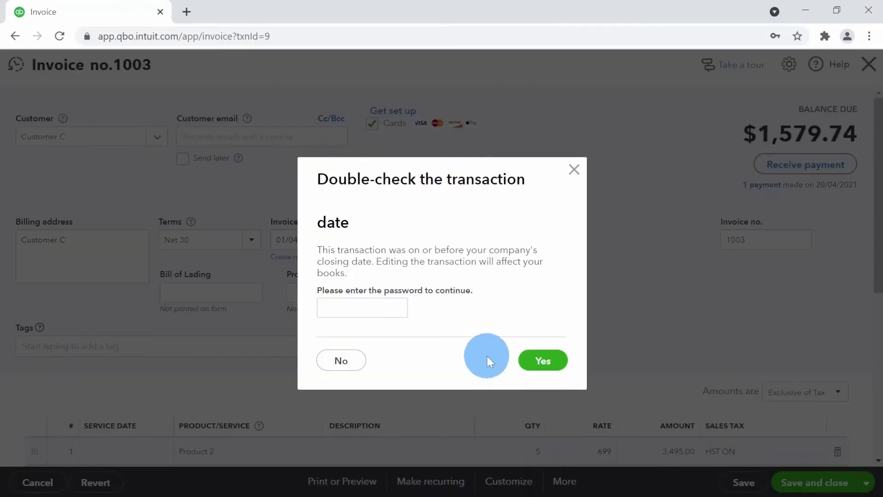
Dismiss the empty closing-date password prompt and retry saving invoice 1003
{"action": "left_click", "coordinate": [353, 306]}
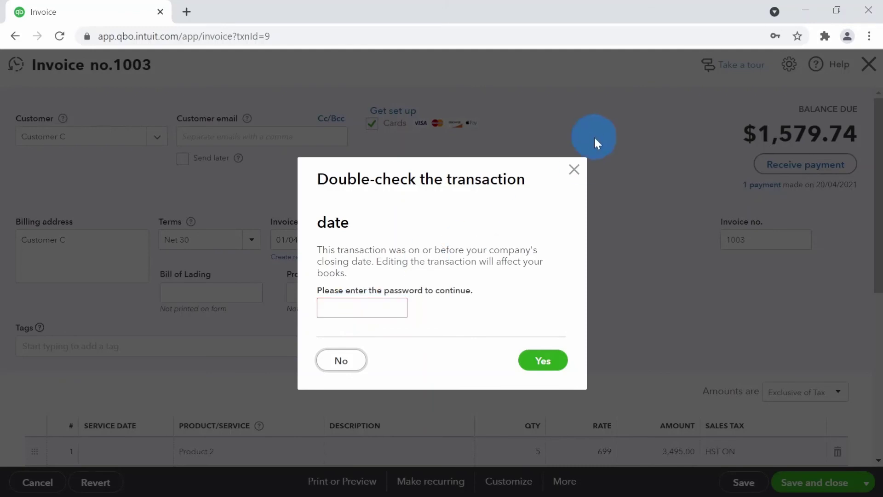
{"action": "left_click", "coordinate": [573, 170]}
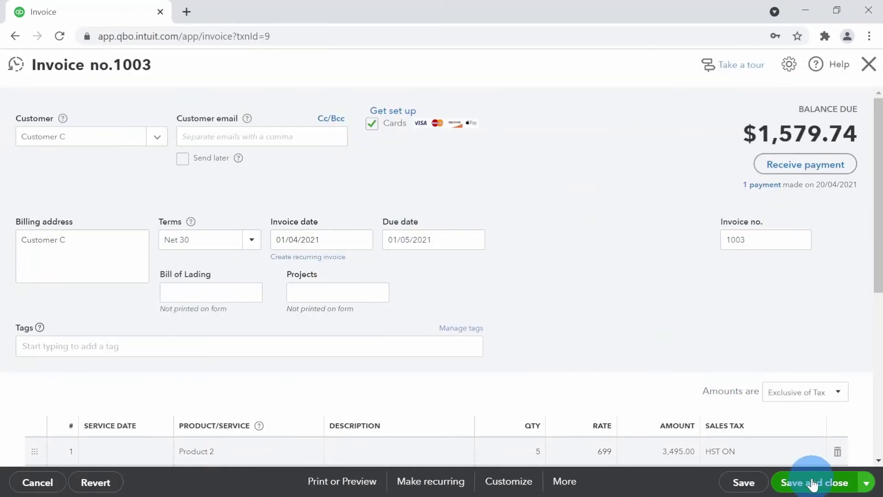
{"action": "left_click", "coordinate": [820, 491]}
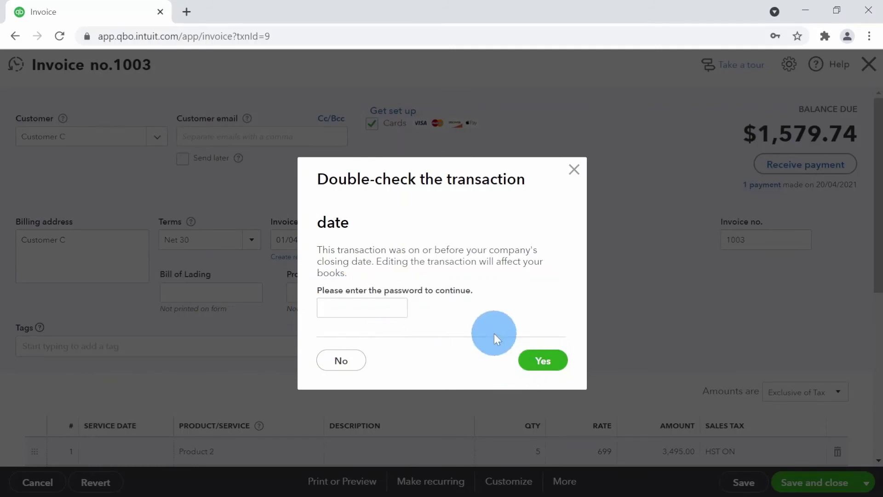
Confirm the closing-date password to save invoice 1003, declining Chrome's Save password offer
{"action": "left_click", "coordinate": [384, 312]}
{"action": "type", "text": "•••••••"}
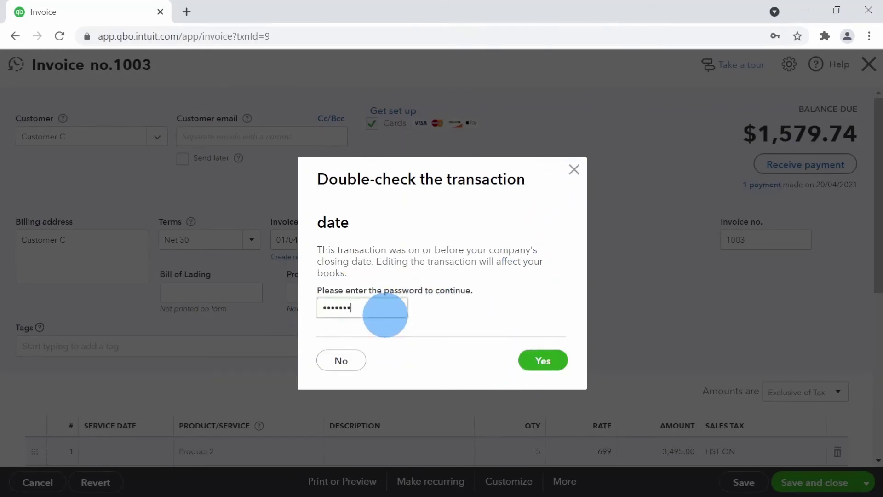
{"action": "left_click", "coordinate": [536, 360]}
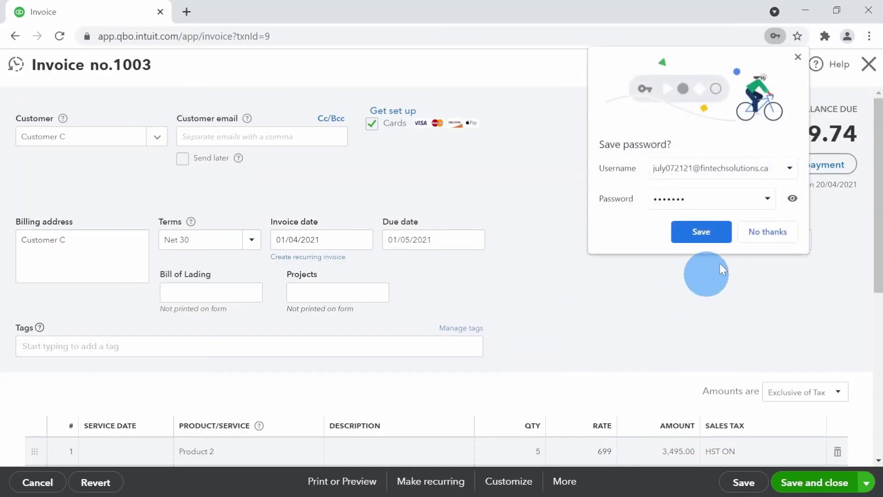
{"action": "left_click", "coordinate": [772, 230]}
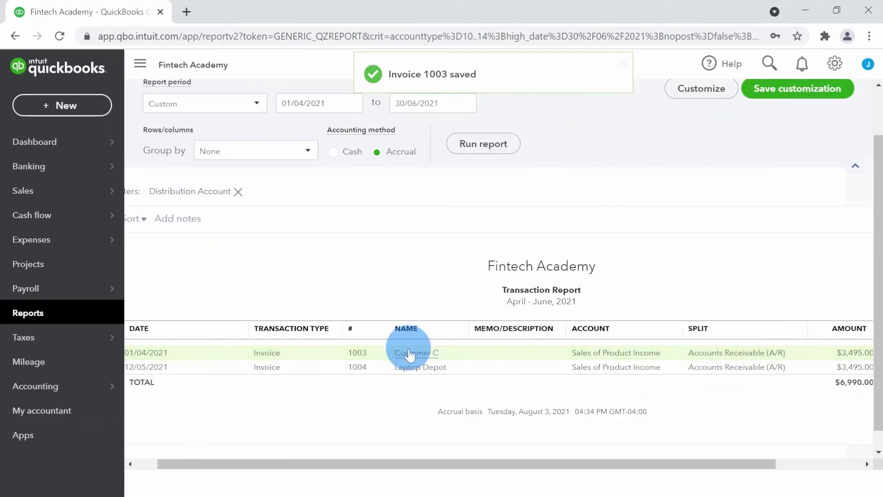
{"action": "left_click", "coordinate": [407, 353]}
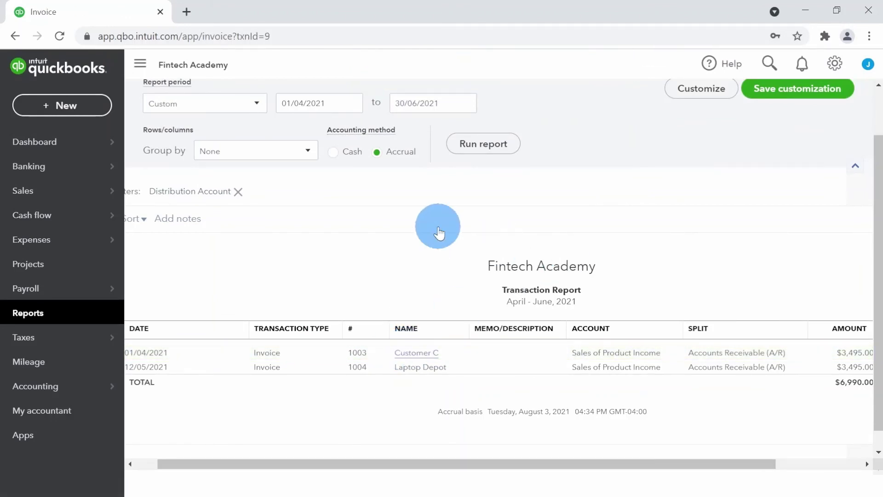
{"action": "scroll", "coordinate": [497, 301], "scroll_direction": "down", "scroll_amount": 1}
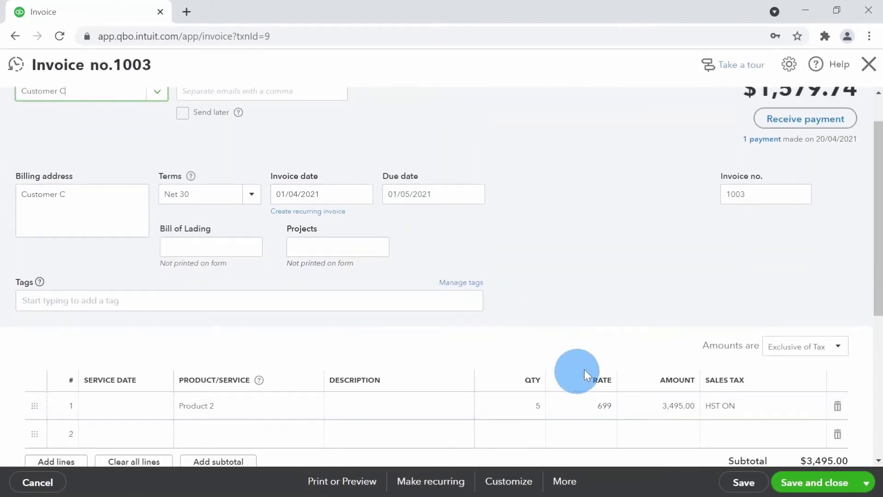
{"action": "left_click", "coordinate": [871, 65]}
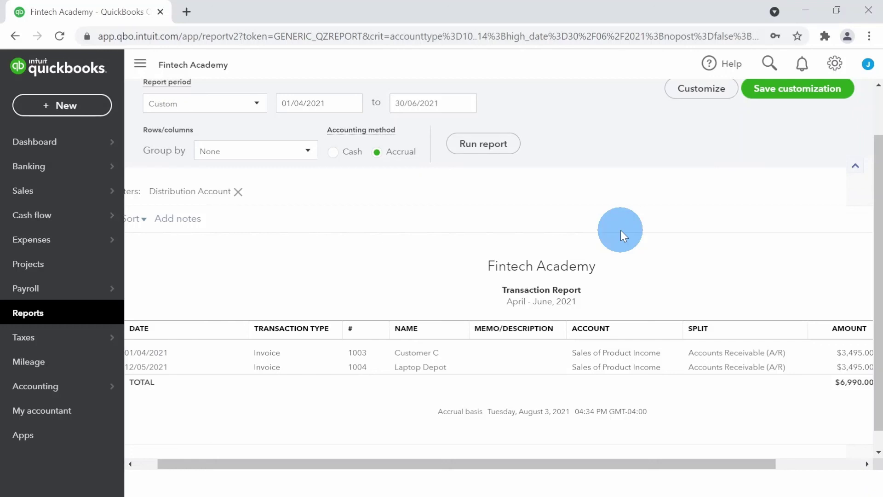
In Account and settings > Advanced, set the Accounting closing date to 31/07/2021 and save
{"action": "left_click", "coordinate": [835, 64]}
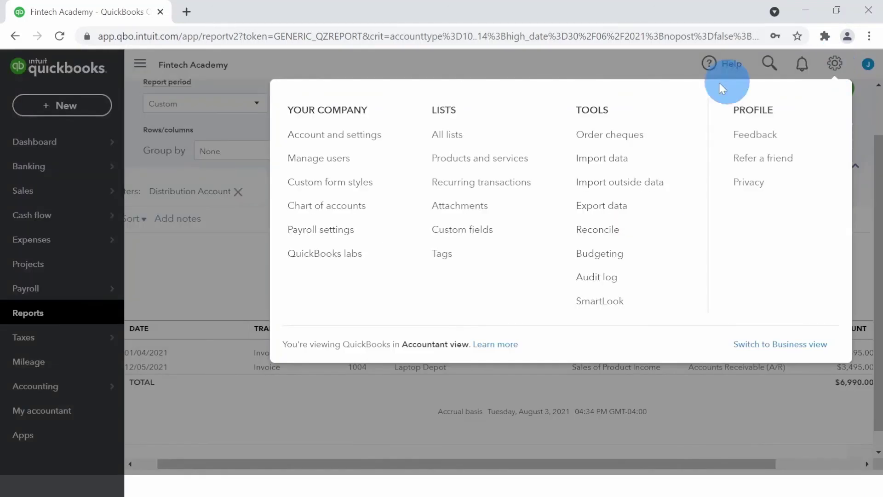
{"action": "left_click", "coordinate": [368, 134]}
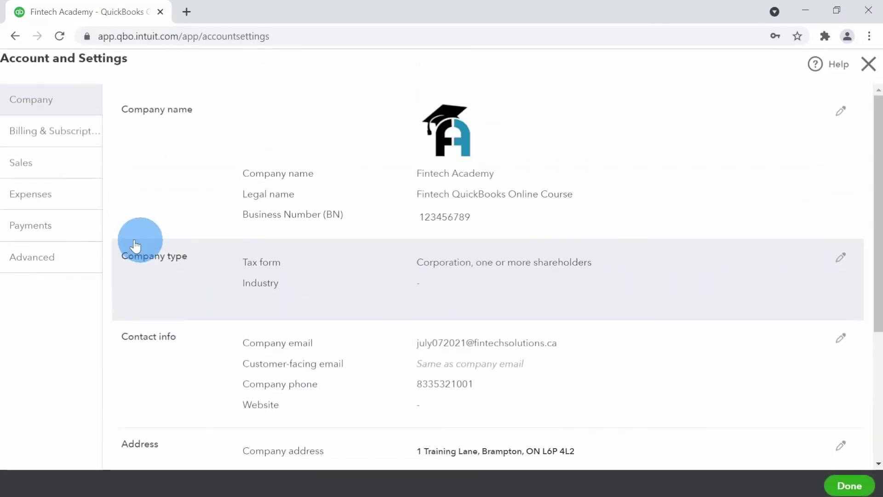
{"action": "left_click", "coordinate": [48, 264]}
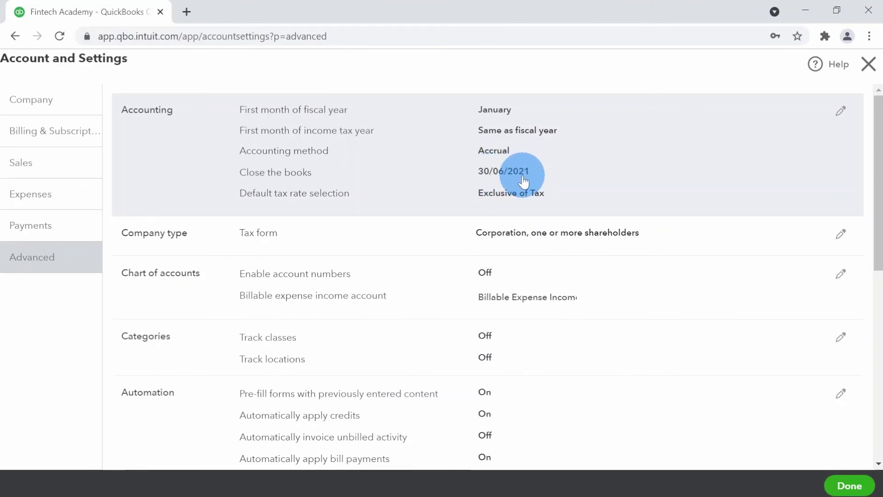
{"action": "left_click", "coordinate": [523, 180]}
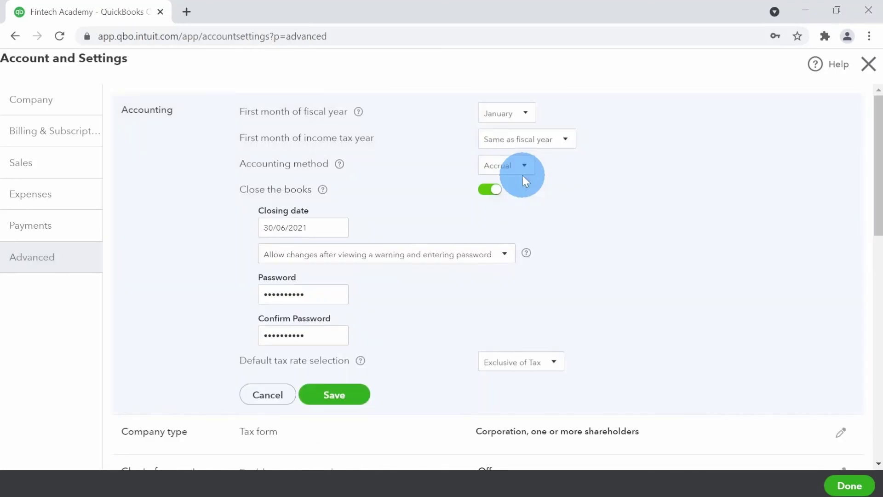
{"action": "left_click", "coordinate": [335, 232]}
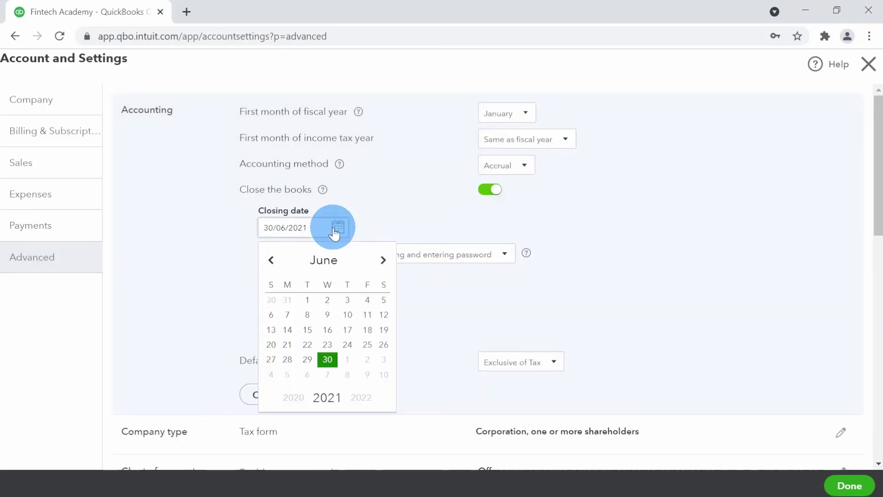
{"action": "left_click", "coordinate": [381, 261]}
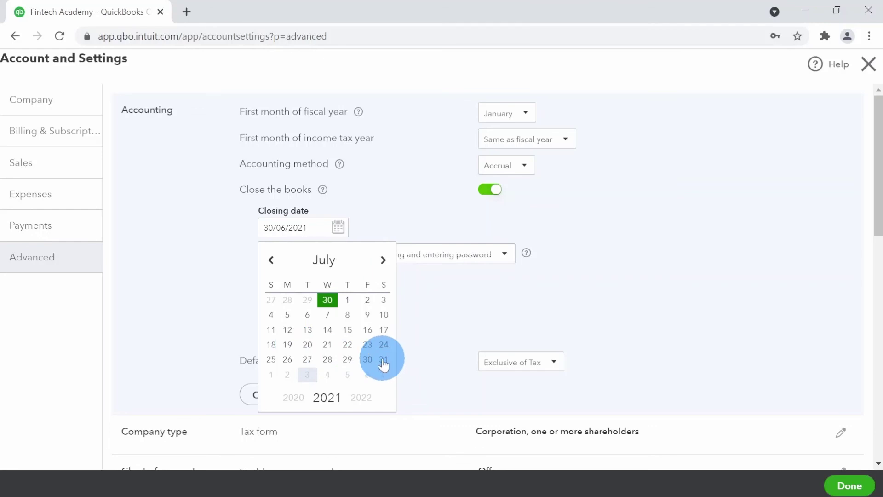
{"action": "left_click", "coordinate": [383, 361]}
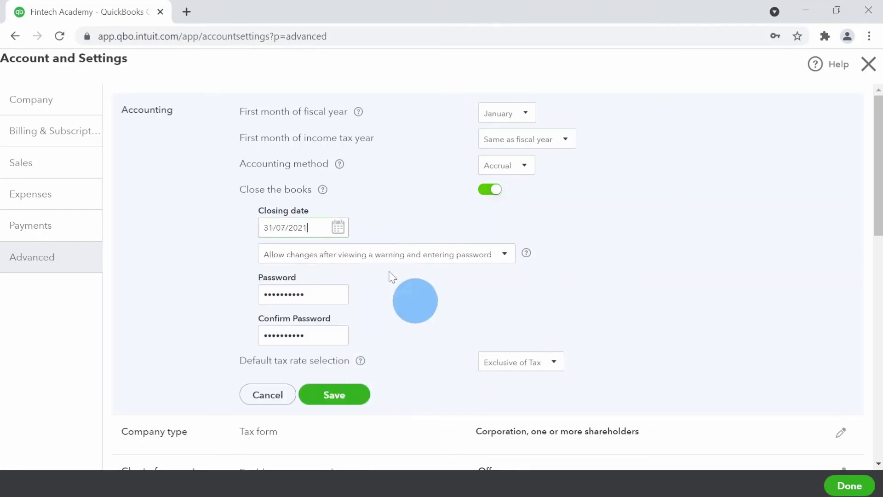
{"action": "left_click", "coordinate": [334, 396]}
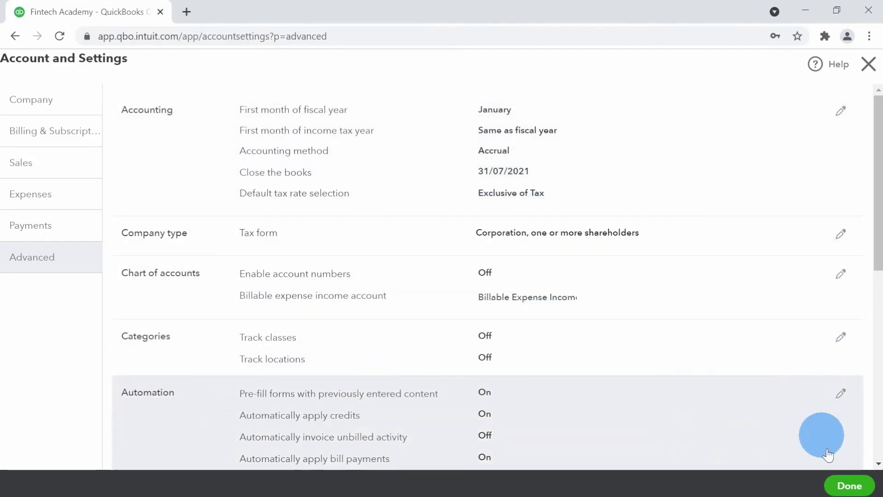
{"action": "left_click", "coordinate": [848, 485]}
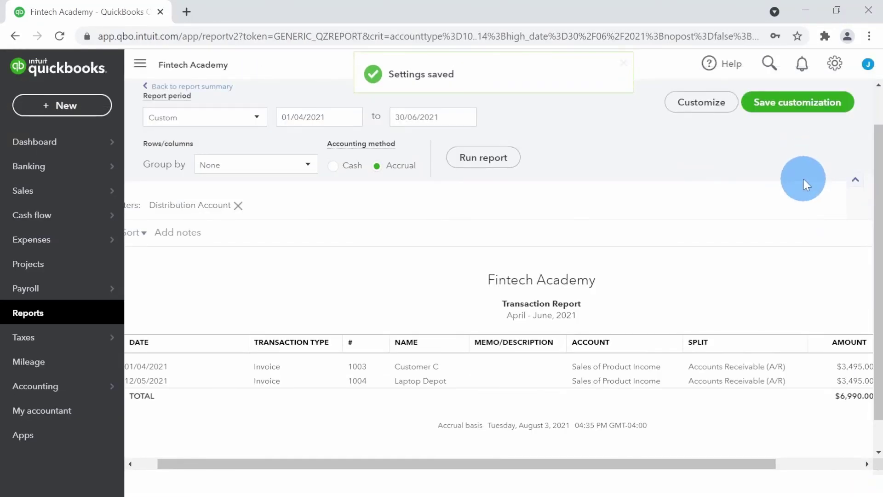
{"action": "left_click", "coordinate": [843, 66]}
{"action": "left_click", "coordinate": [340, 138]}
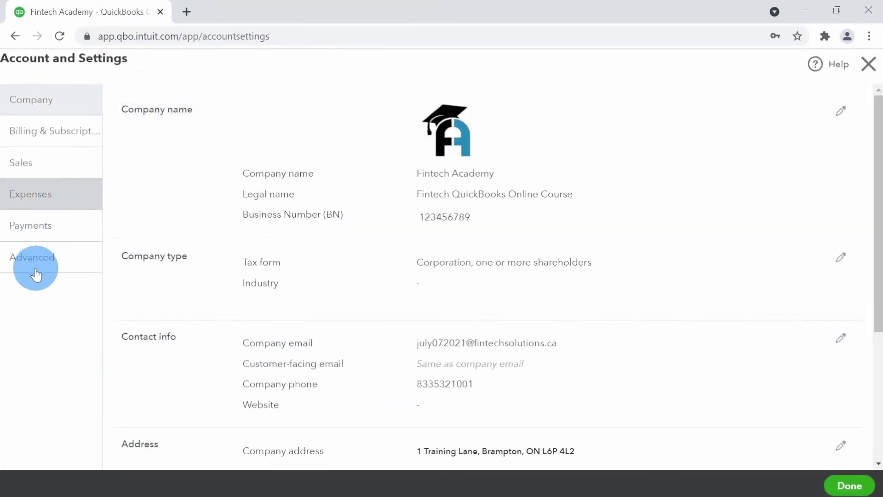
{"action": "left_click", "coordinate": [36, 273]}
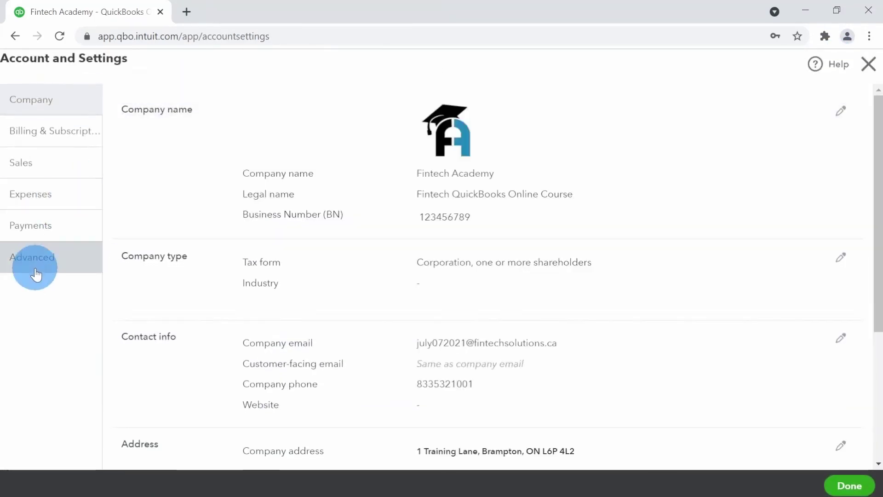